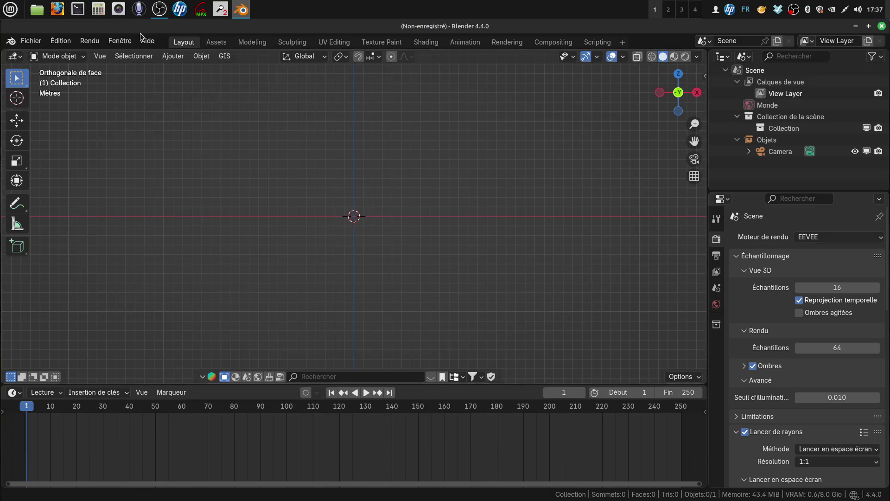
Add a 2 m mesh cube at the world origin
click(163, 59)
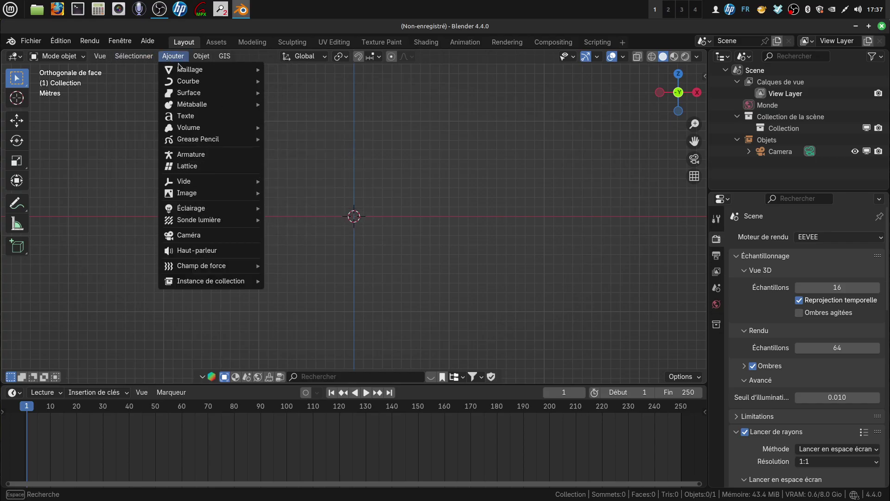
mouse_move(184, 69)
click(298, 83)
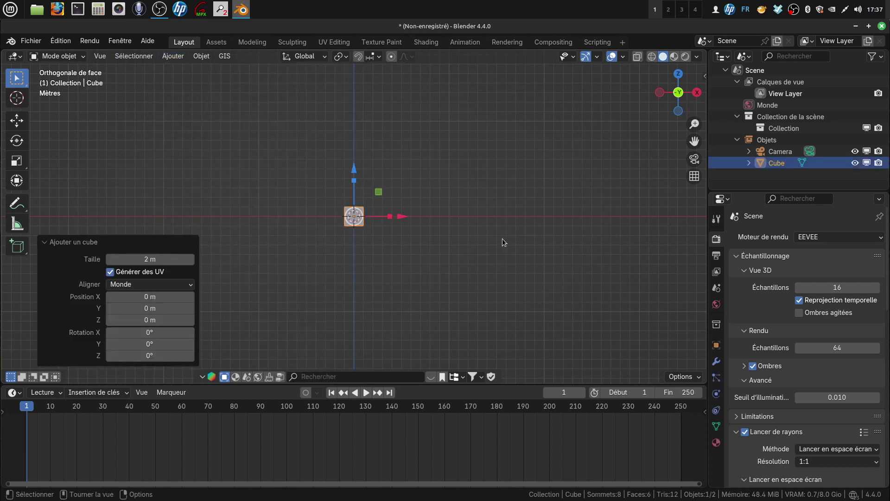
scroll(478, 230, up, 6)
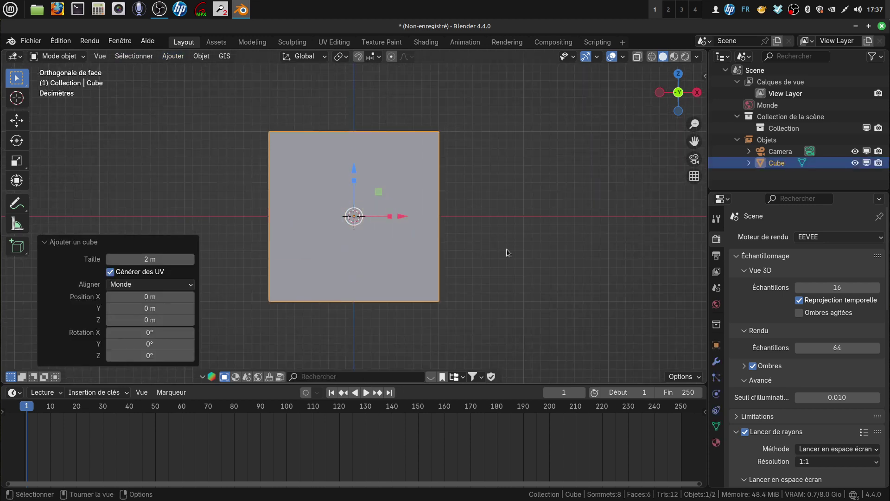
shift+middle_drag(519, 247, 516, 257)
Examine the cube's dimensions and the scene's unit settings
key(n)
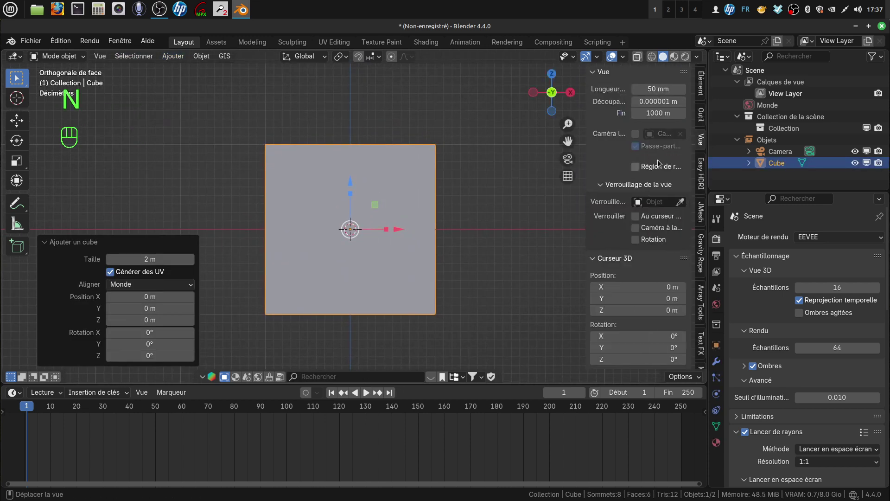
click(701, 85)
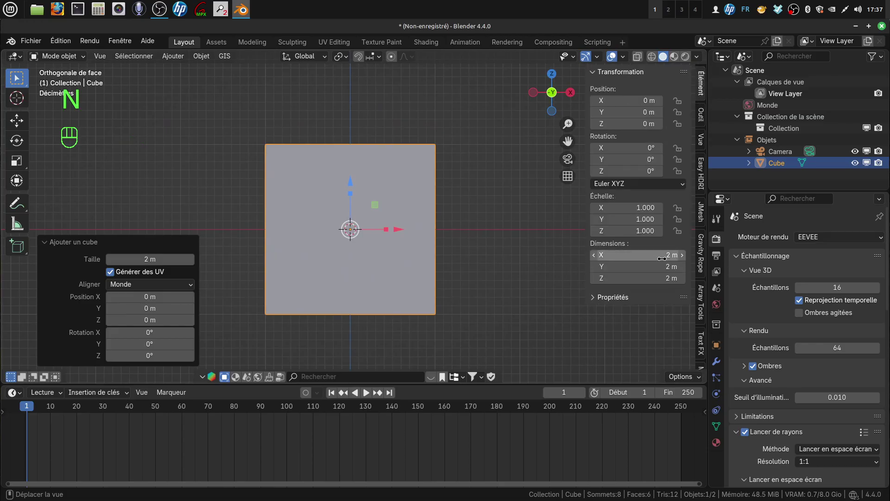
click(557, 215)
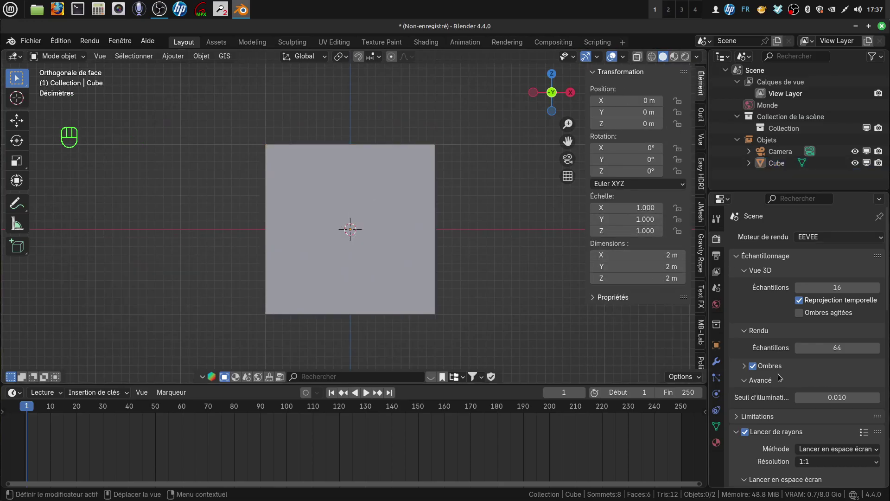
key(n)
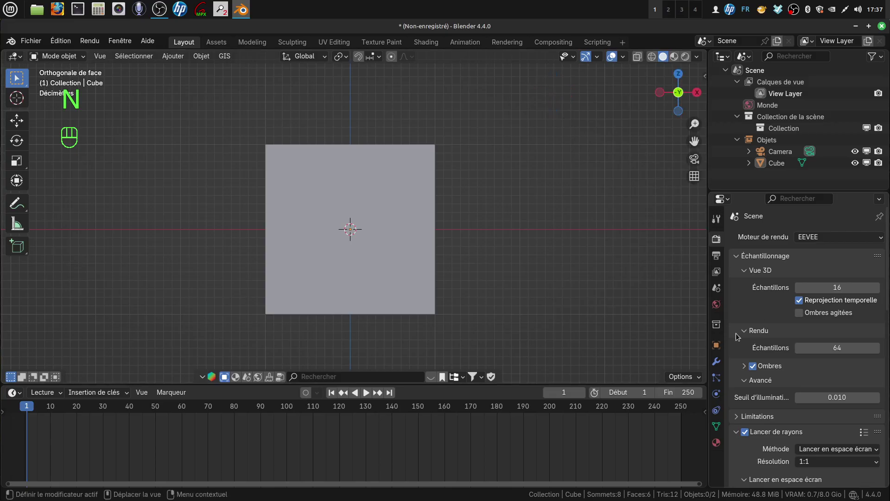
click(717, 289)
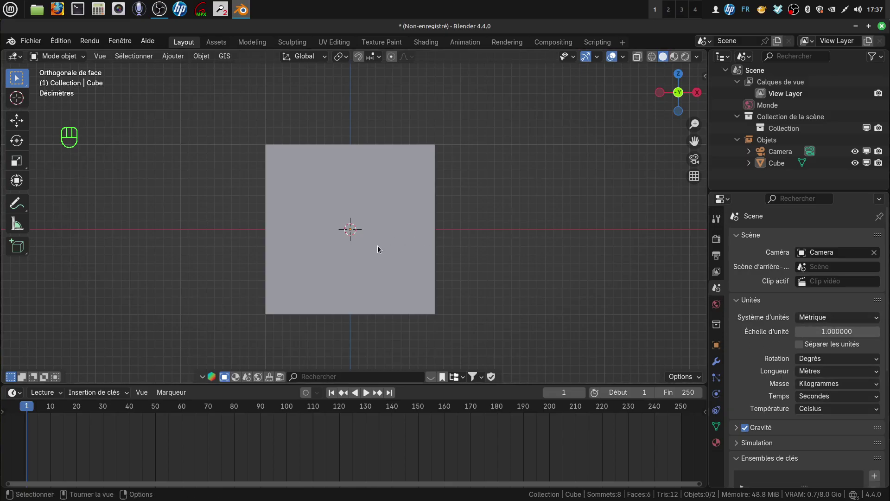
Merge all the cube's vertices by distance with a threshold of 0.0001 m, and return to object mode
key(Tab)
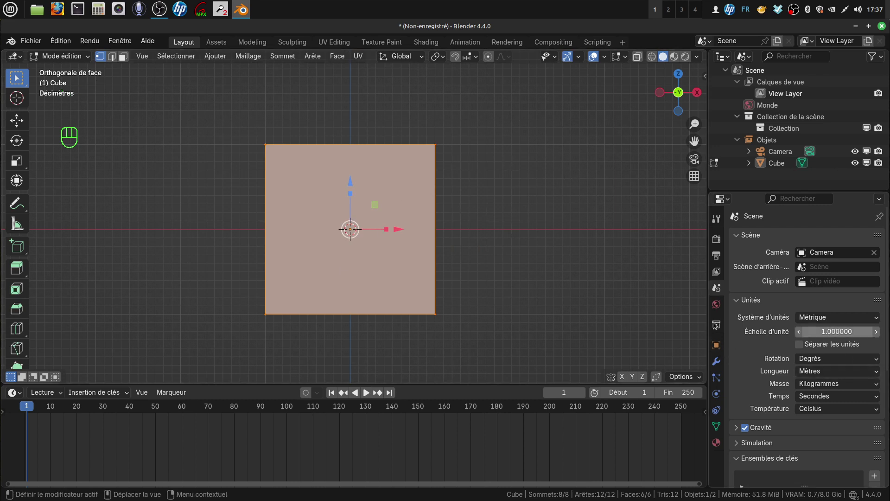
key(m)
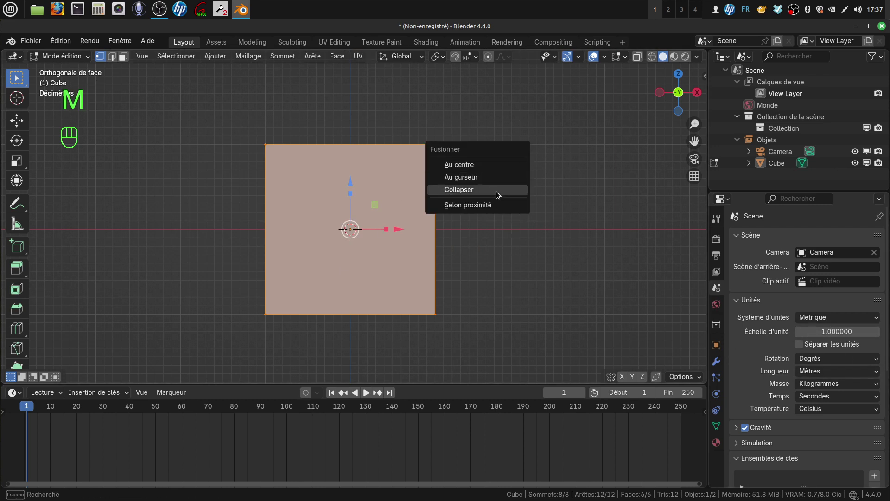
click(507, 208)
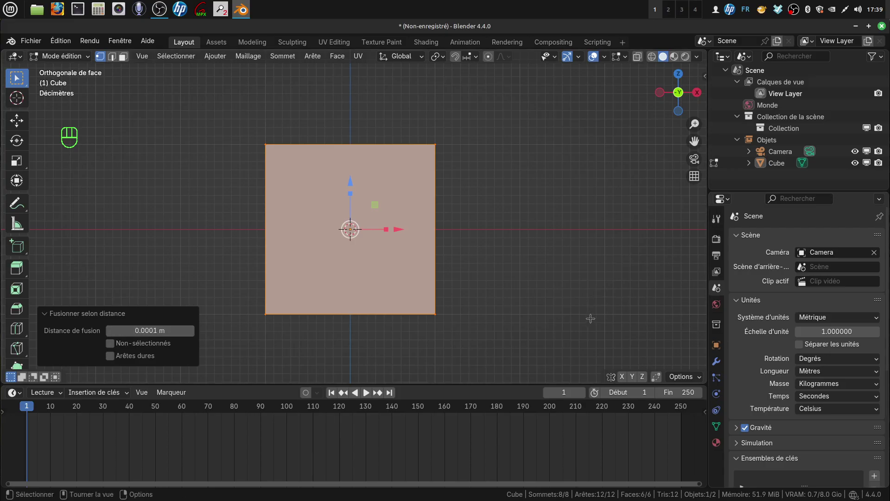
key(Tab)
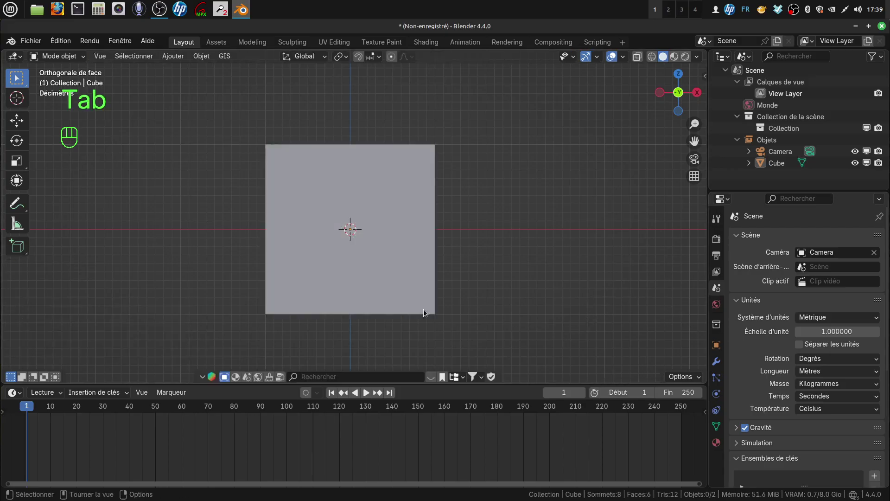
Delete the cube from the scene
click(399, 294)
key(x)
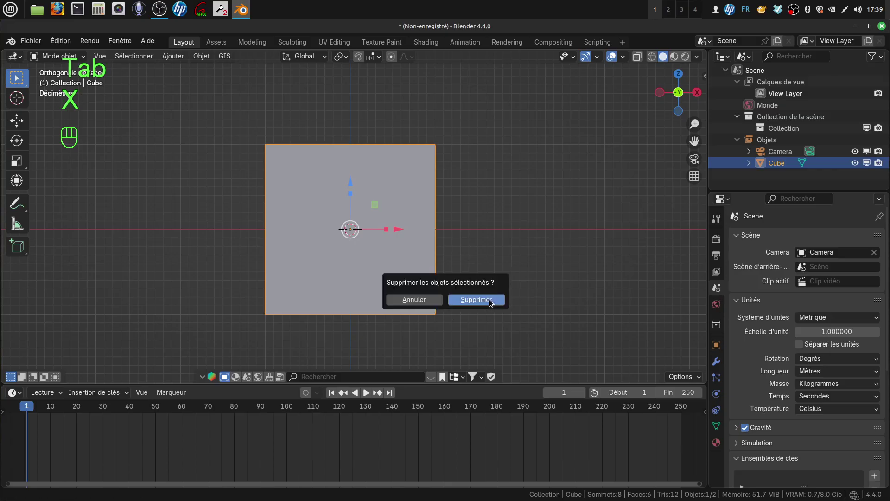
click(490, 301)
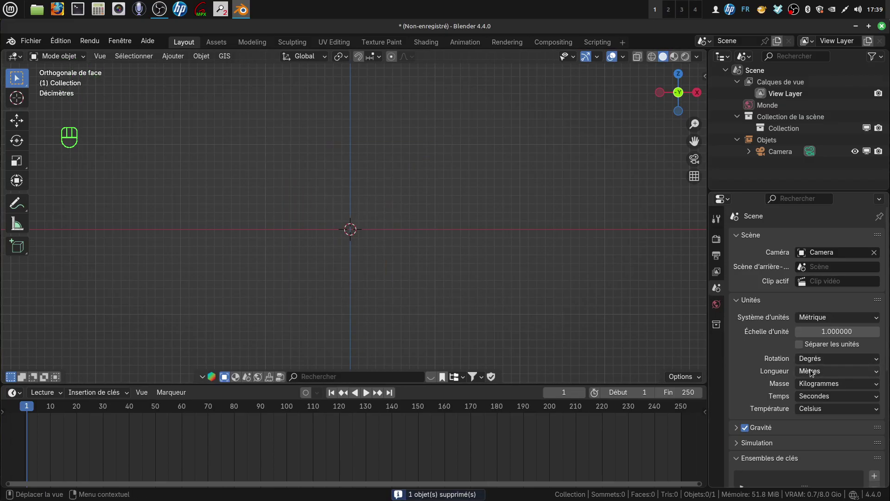
Set the scene's length unit to millimetres and its unit scale to 0.001
click(871, 371)
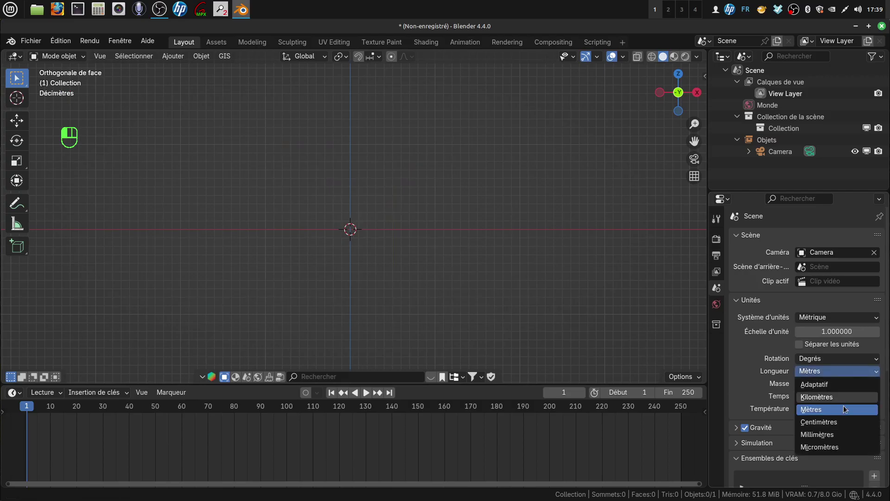
click(837, 436)
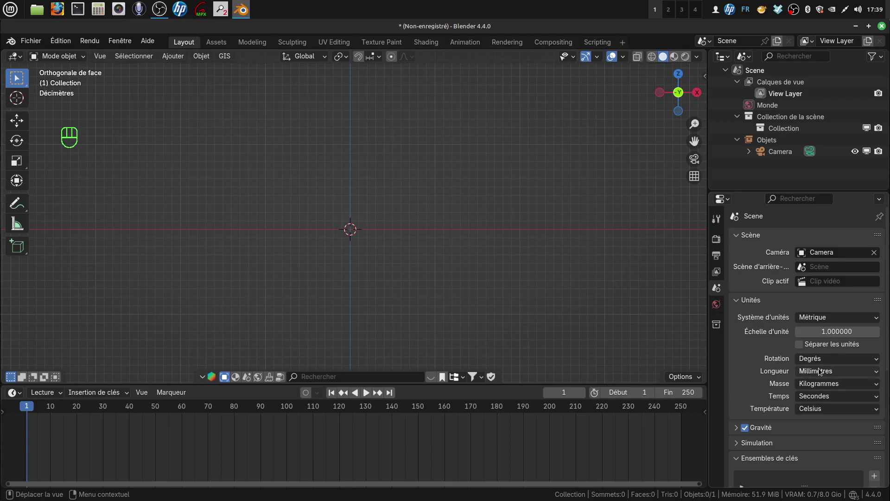
click(822, 332)
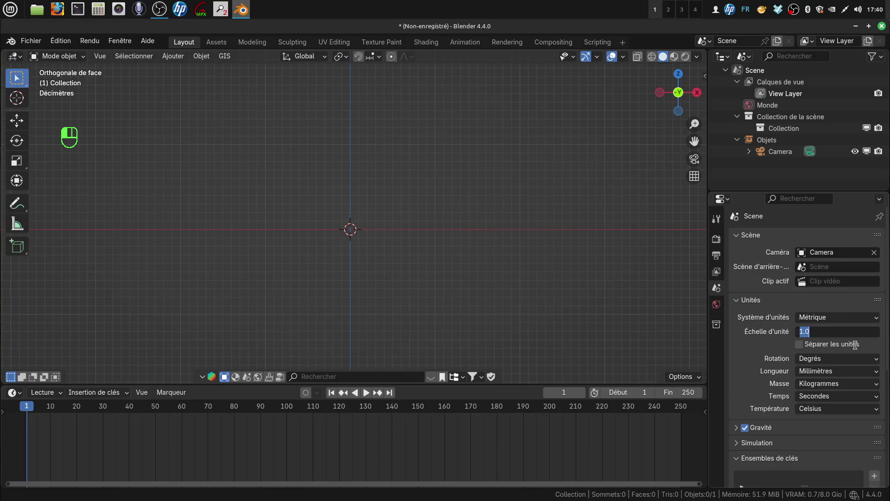
key(BackSpace)
key(Return)
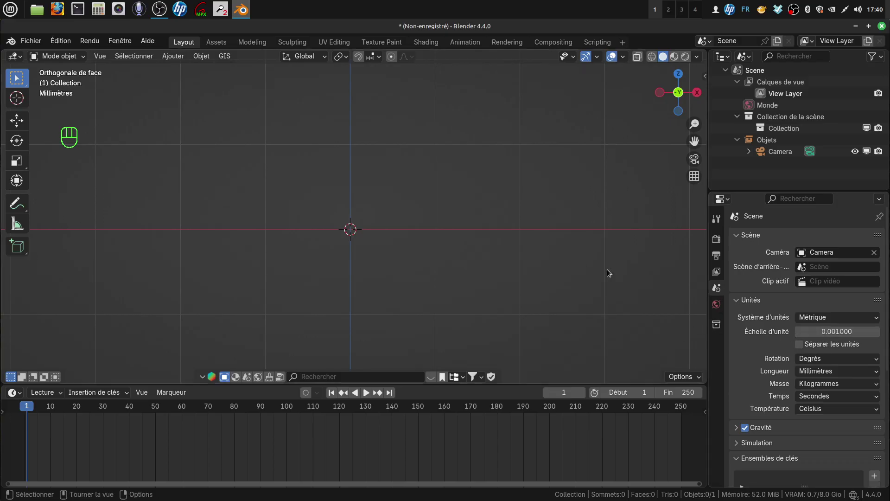
scroll(533, 246, down, 3)
scroll(521, 295, down, 2)
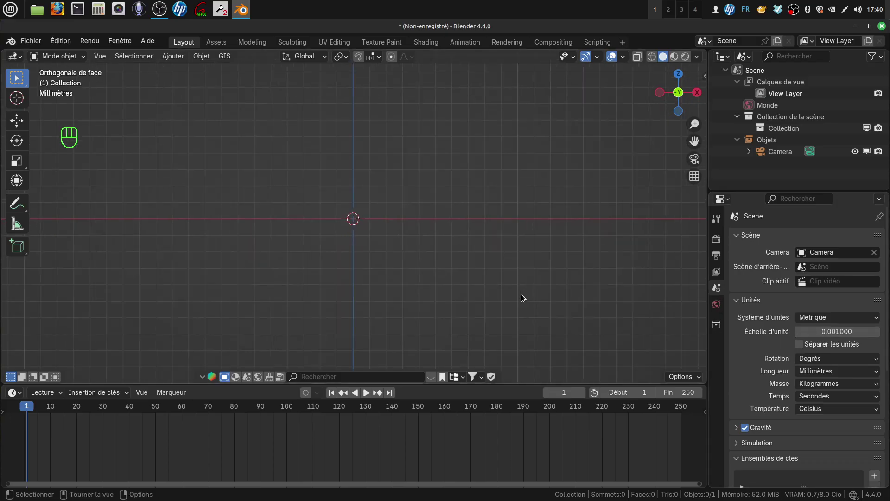
shift+middle_drag(524, 274, 487, 249)
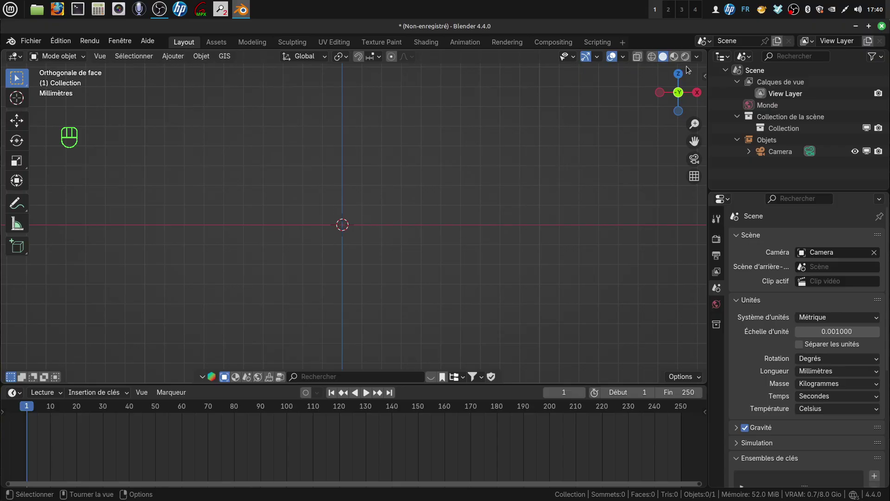
Check the viewport's clipping distances and the scene's render and output settings
key(n)
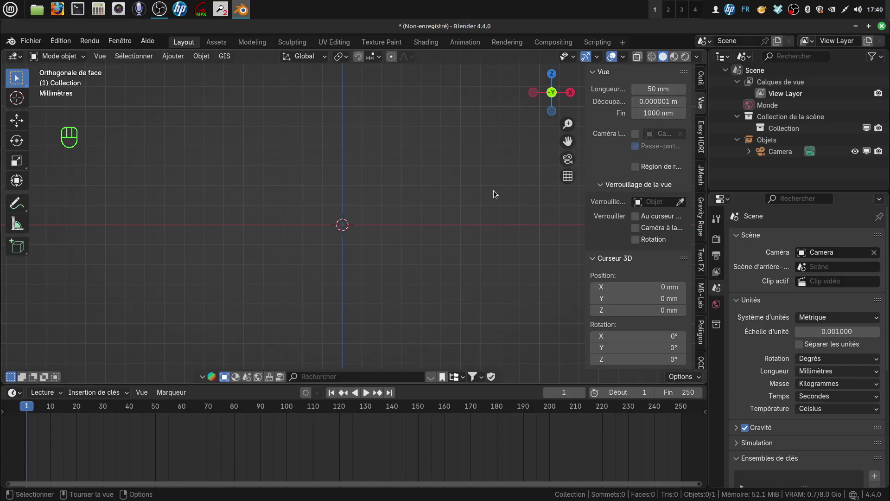
key(n)
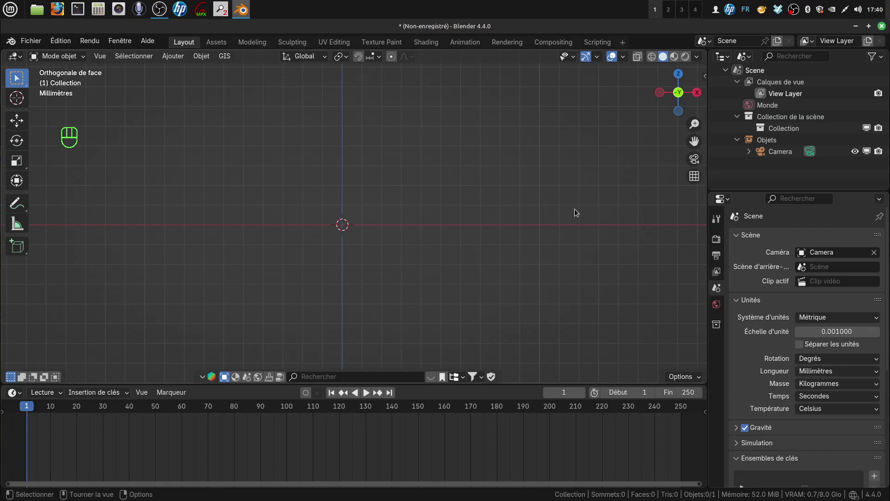
click(718, 238)
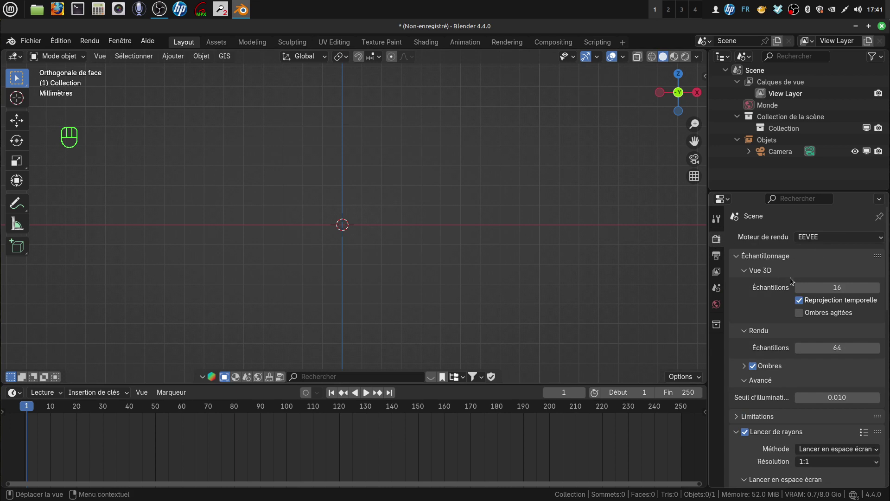
click(717, 255)
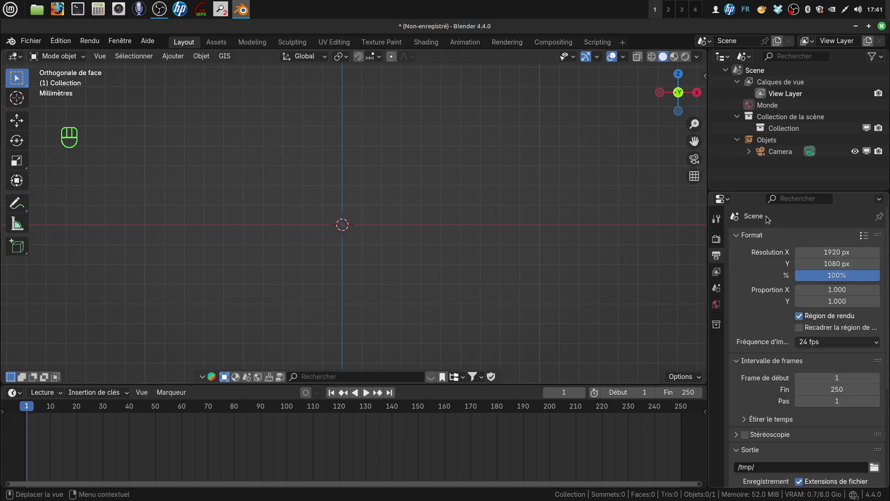
Widen the properties editor with the render settings shown, and reduce the timeline's height slightly
click(717, 240)
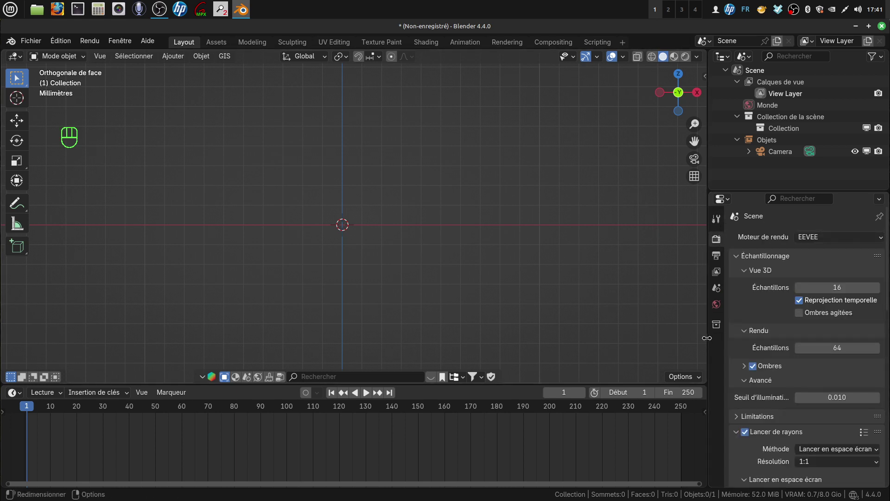
drag(707, 338, 683, 334)
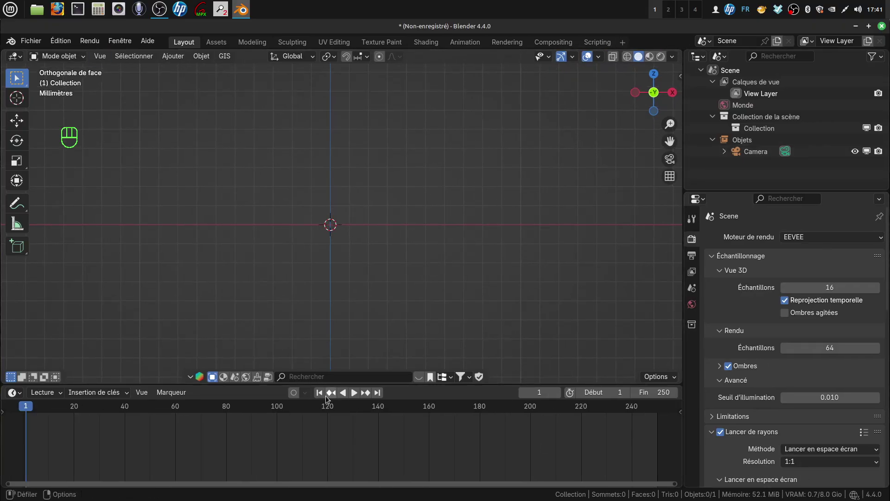
mouse_move(423, 384)
mouse_down()
mouse_move(424, 413)
mouse_move(423, 382)
mouse_move(424, 395)
mouse_up()
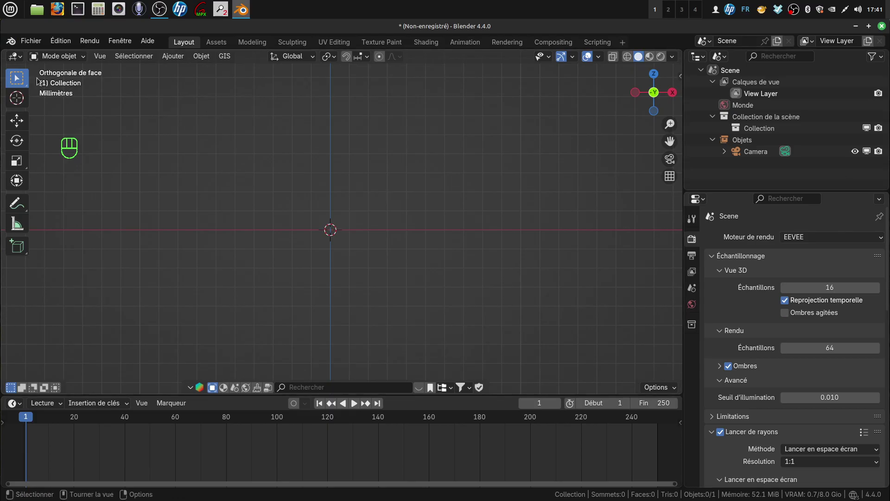
Save the current scene and layout as the default startup file, overwriting the existing one
click(29, 41)
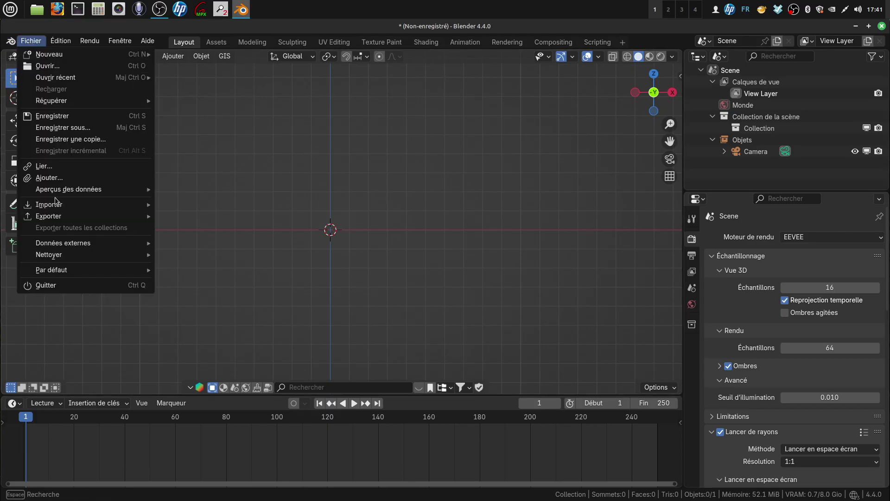
mouse_move(58, 273)
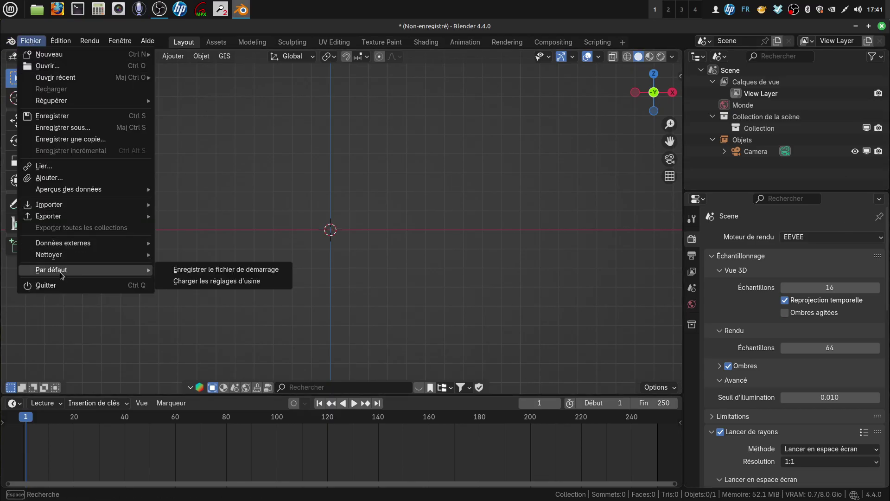
click(248, 273)
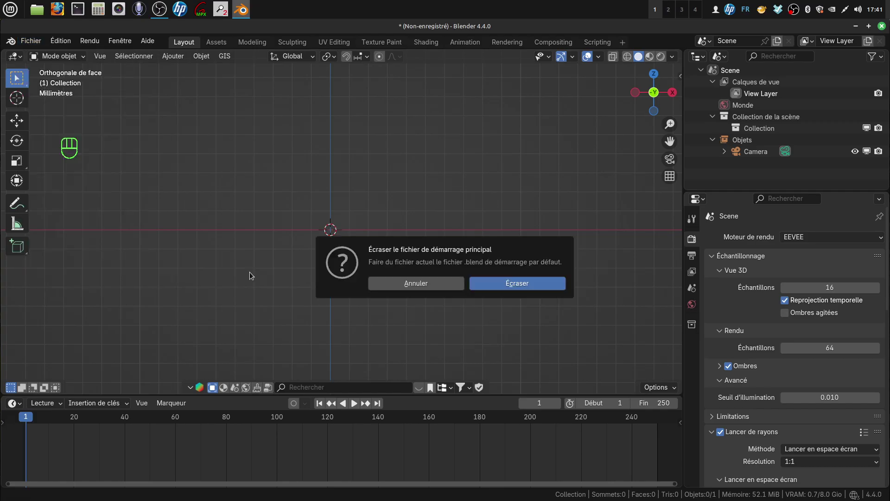
click(530, 284)
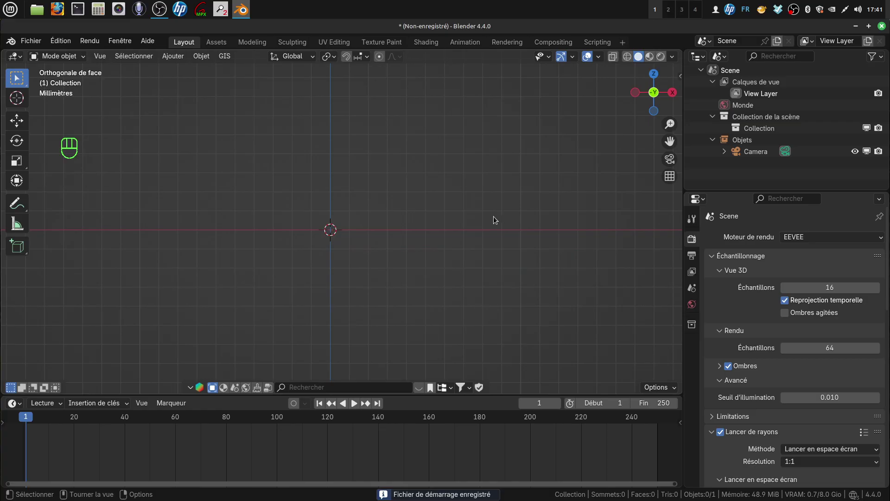
click(480, 234)
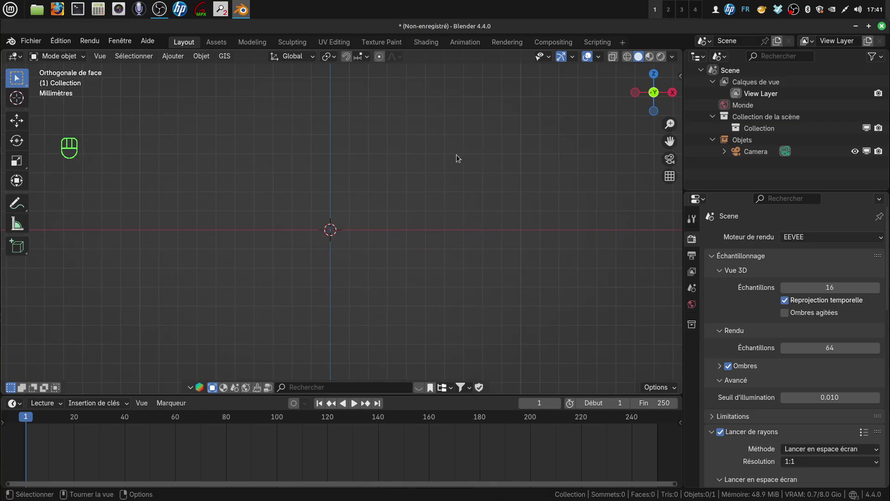
Add a 2 mm mesh cube at the world origin
click(173, 56)
mouse_move(184, 70)
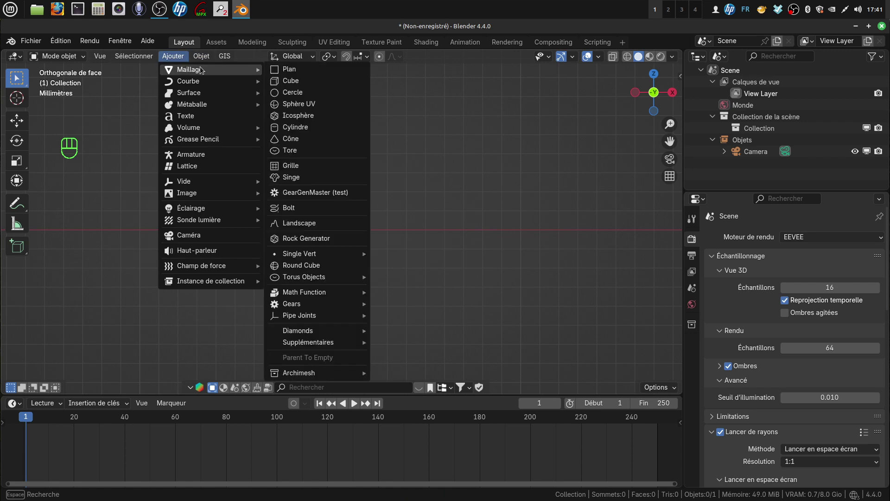
click(297, 83)
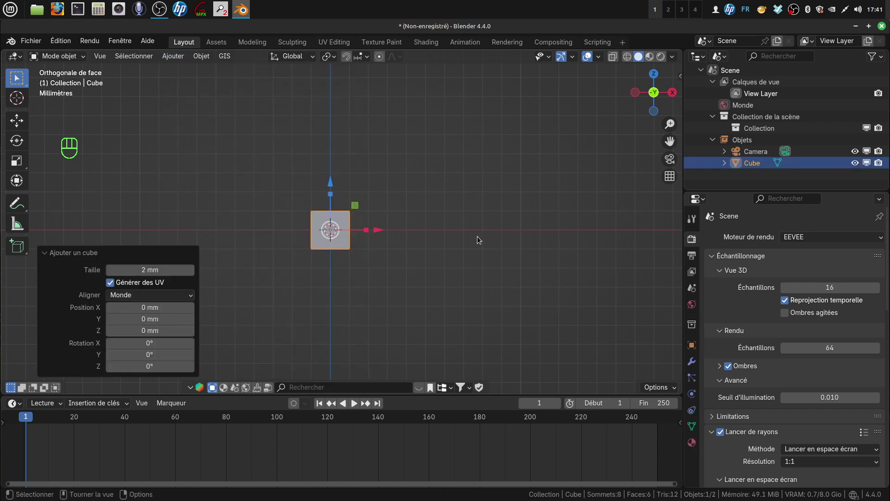
scroll(470, 265, up, 5)
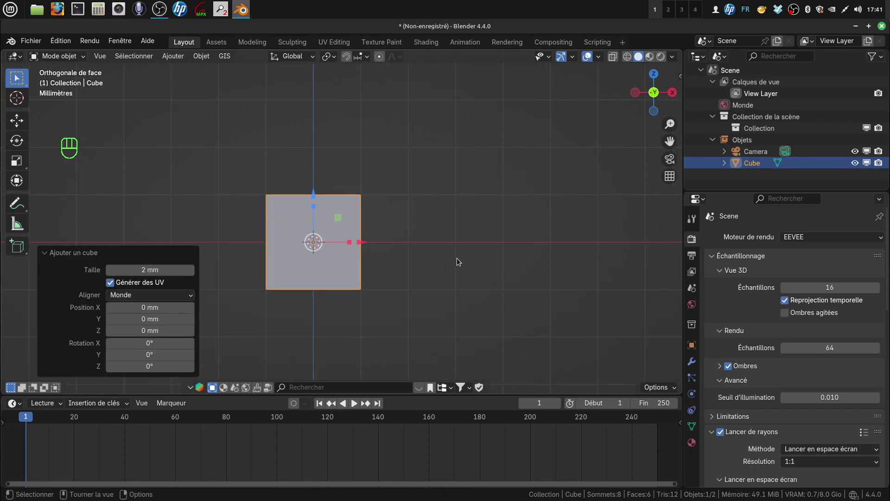
Merge all of the cube's vertices by distance in Edit Mode at 0.0001 mm and return to Object Mode
shift+middle_drag(457, 258, 487, 245)
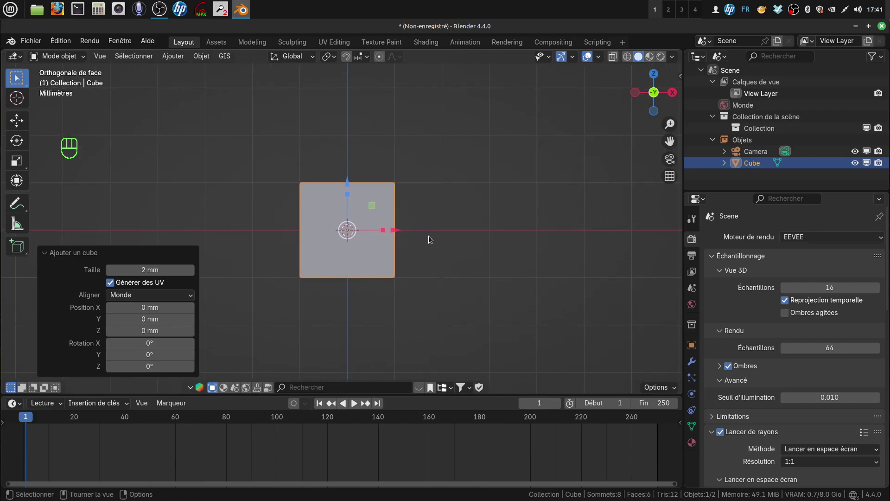
key(Tab)
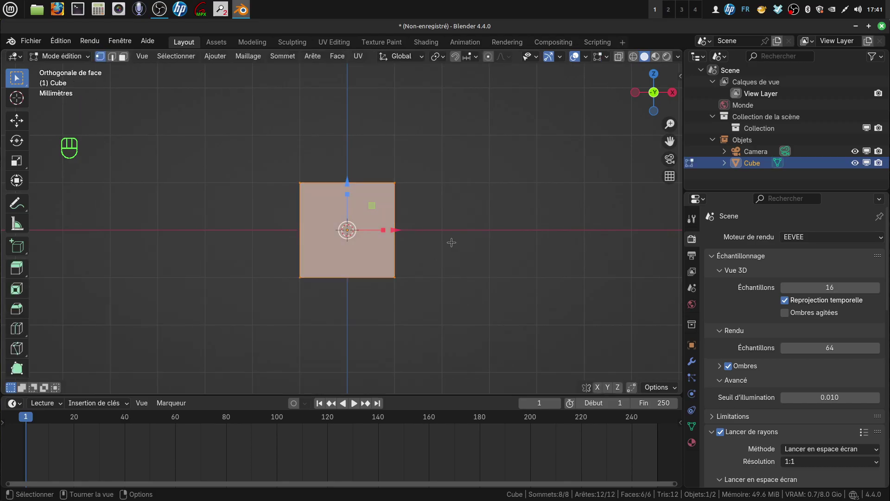
key(m)
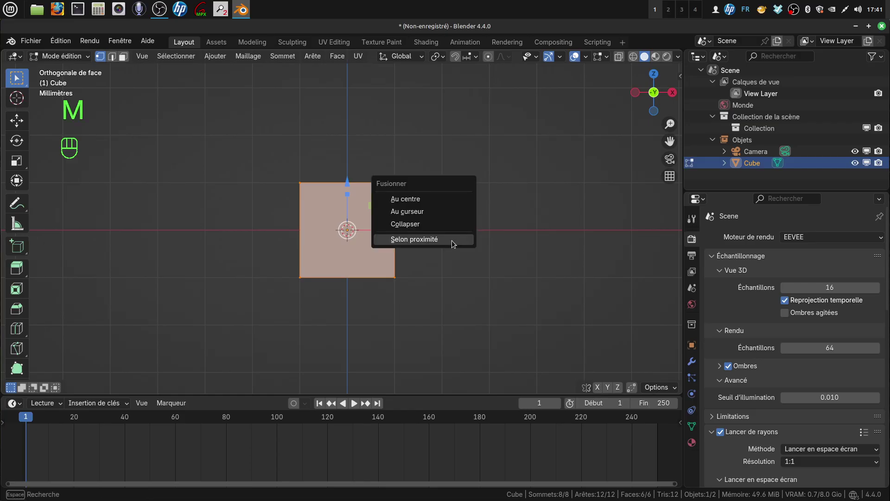
click(448, 241)
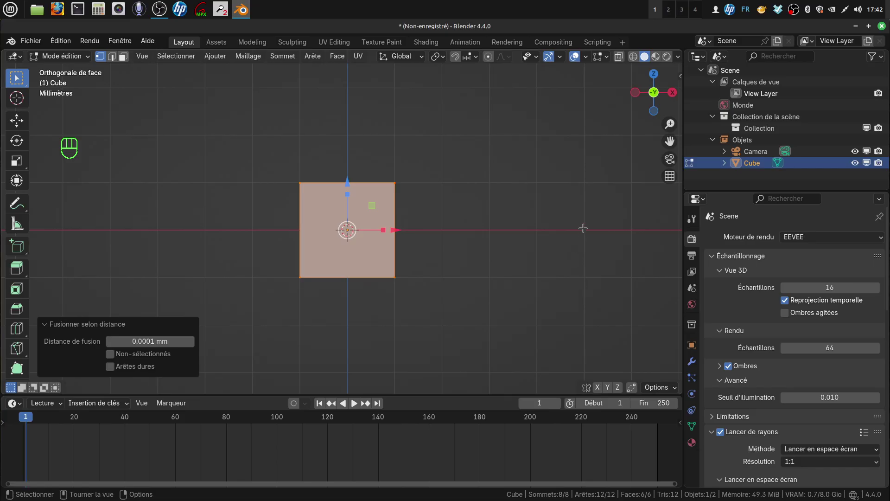
key(Tab)
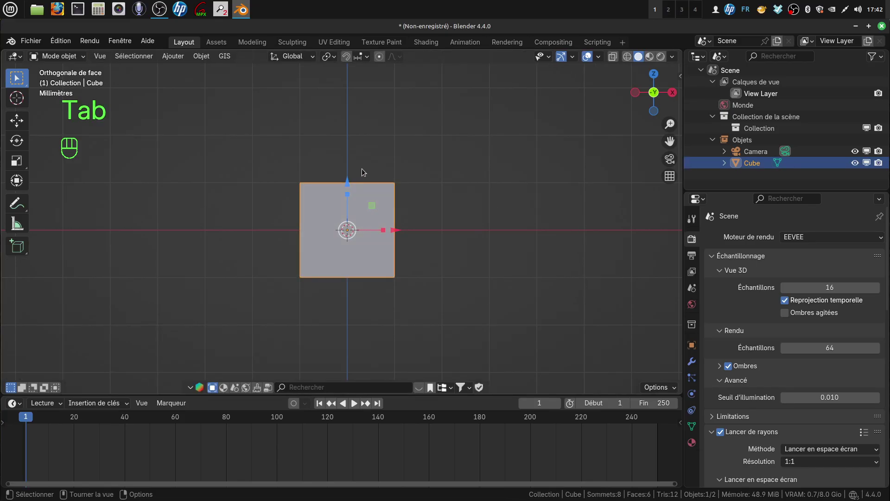
Set the viewport's clip start to 0.001 mm with the cube seen in perspective
middle_drag(362, 172, 431, 193)
scroll(418, 213, up, 3)
key(n)
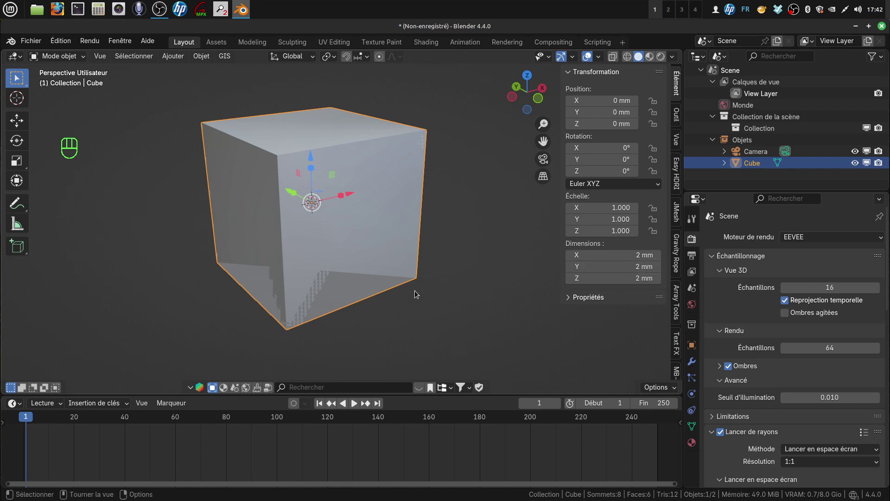
scroll(411, 288, down, 3)
mouse_move(411, 288)
middle_down()
mouse_move(397, 293)
mouse_move(409, 290)
middle_up()
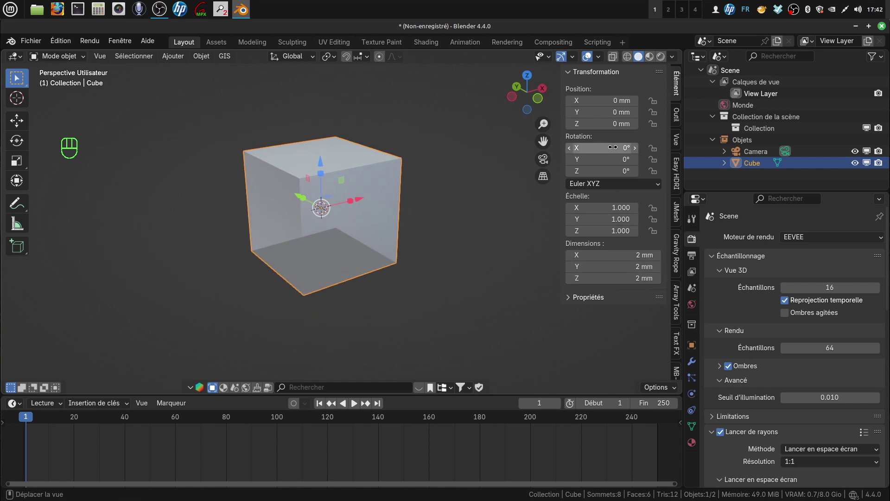
middle_drag(467, 190, 440, 214)
click(678, 145)
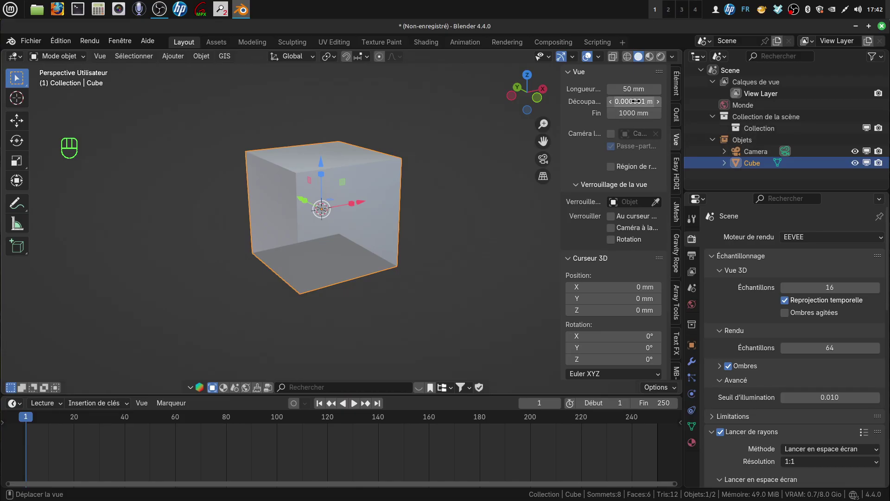
click(637, 101)
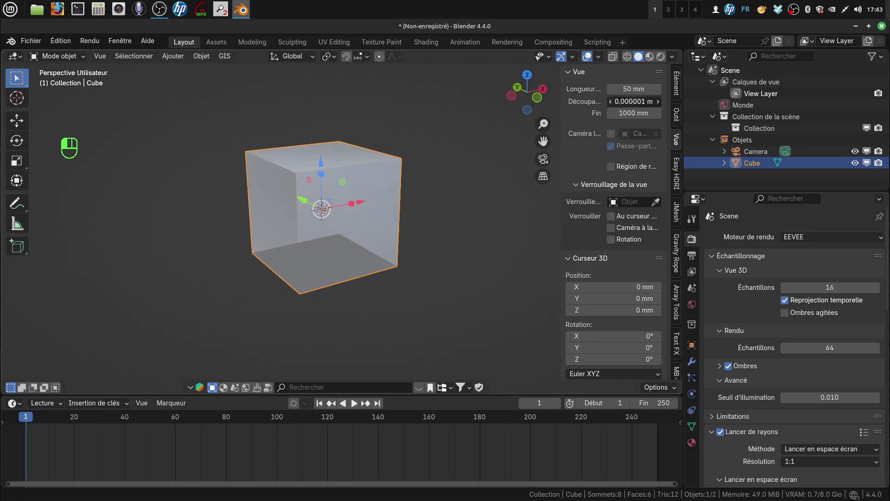
drag(637, 101, 616, 101)
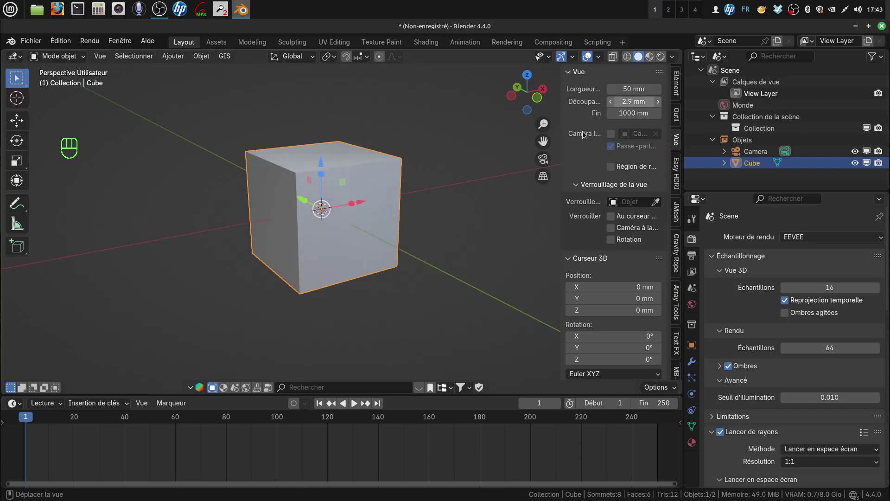
scroll(338, 277, up, 5)
scroll(343, 275, down, 2)
scroll(345, 274, up, 4)
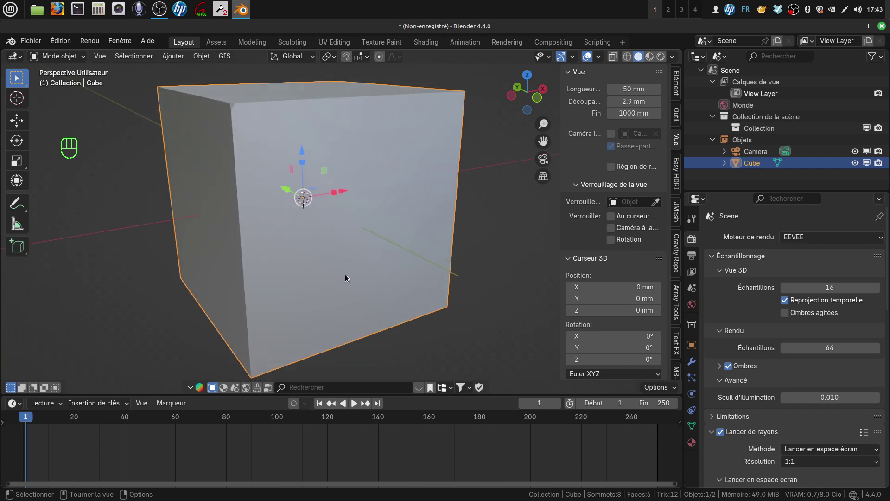
drag(622, 101, 607, 101)
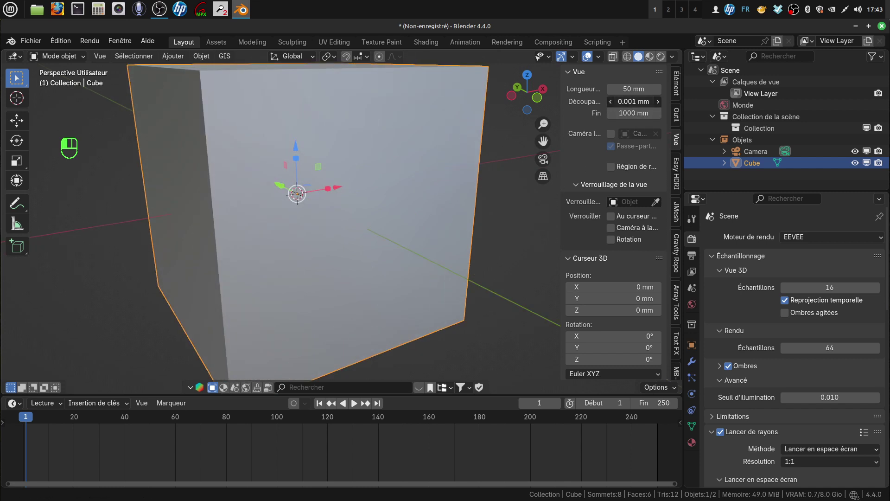
Examine the cube's display up close and from a distance in the perspective view, and hide the sidebar
scroll(426, 230, down, 5)
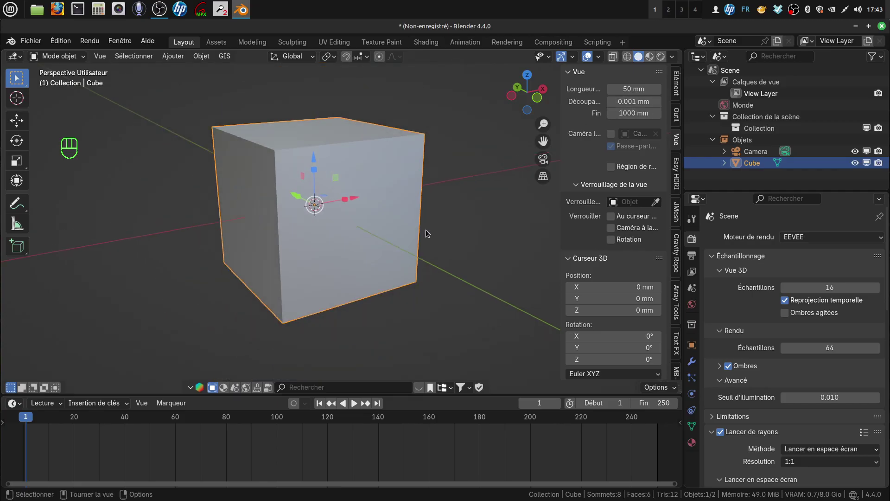
scroll(426, 230, up, 5)
scroll(426, 230, down, 5)
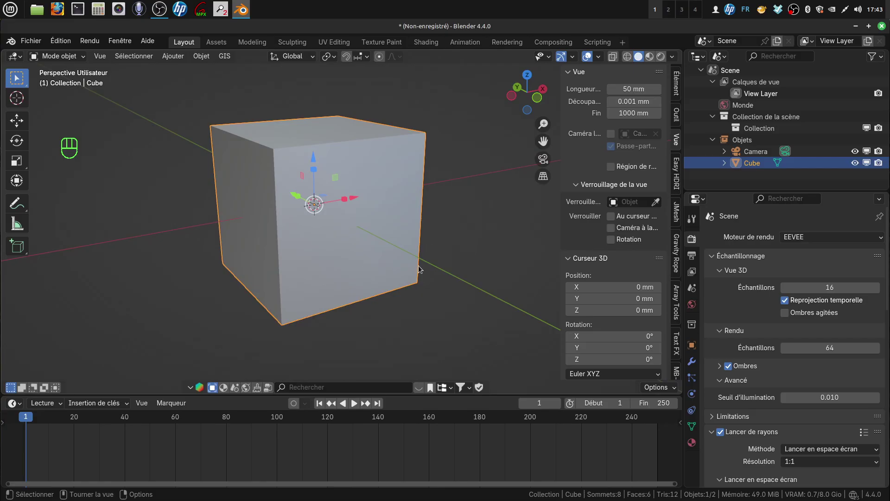
mouse_move(410, 172)
middle_down()
mouse_move(326, 211)
mouse_move(503, 179)
mouse_move(423, 216)
mouse_move(409, 172)
middle_up()
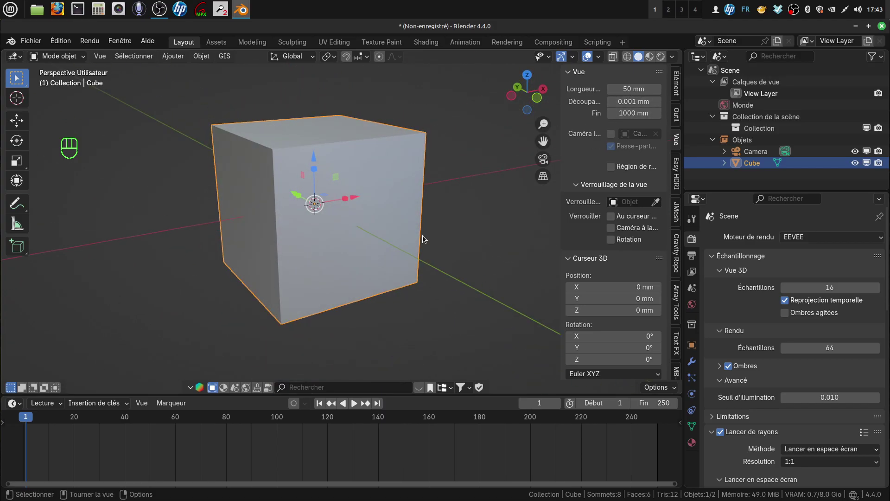
mouse_move(428, 239)
shift+middle_down()
mouse_move(471, 249)
mouse_move(439, 246)
shift+middle_up()
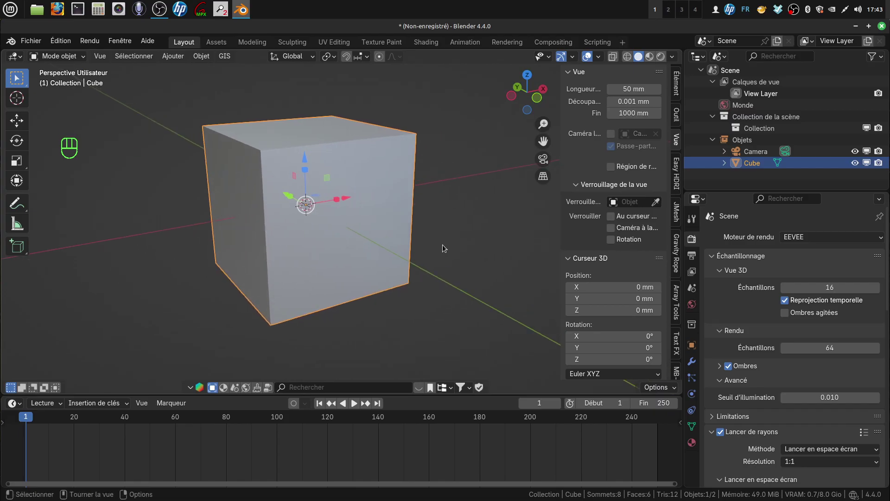
key(n)
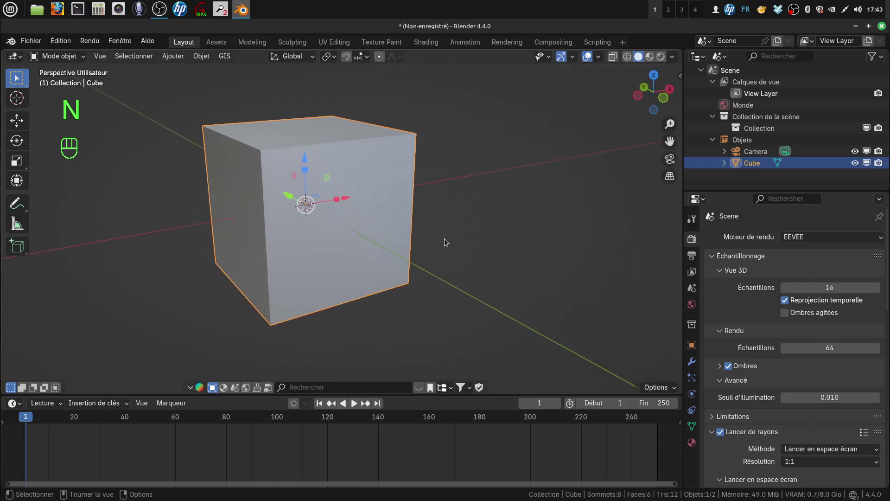
Switch to the front orthographic view and delete the cube
key(KP_1)
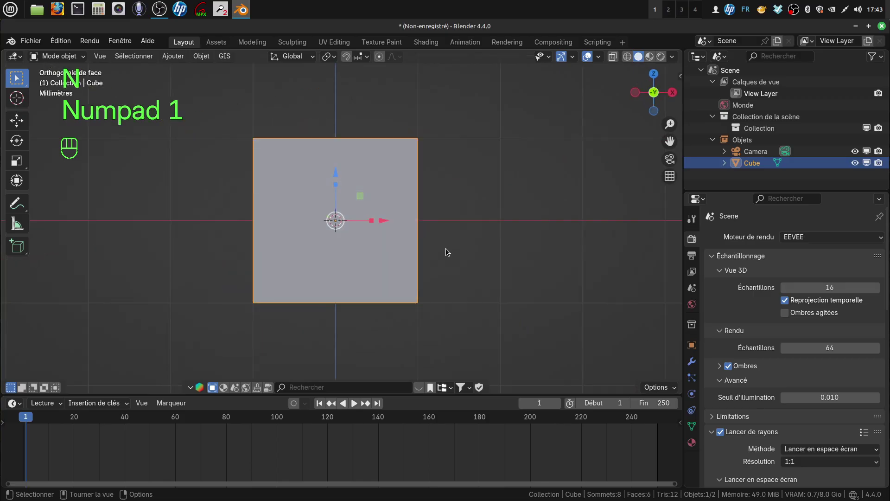
scroll(391, 281, down, 3)
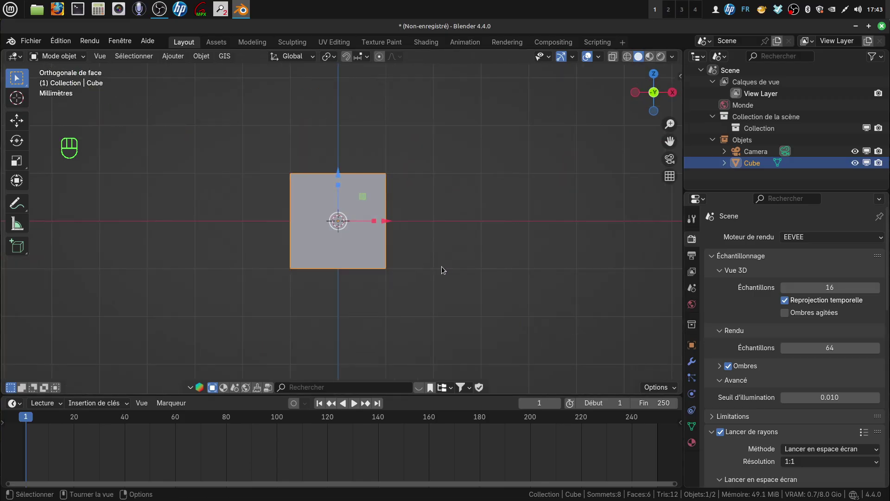
key(x)
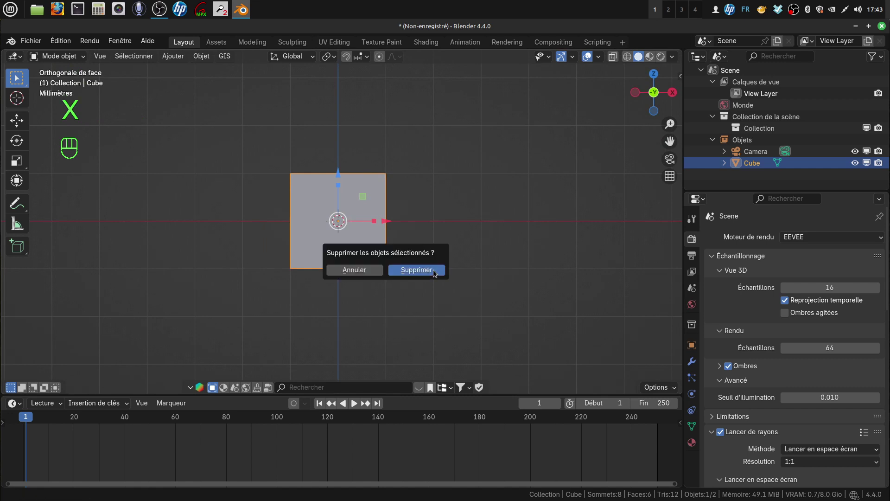
click(433, 270)
Save the cube-free scene with its current view settings as the startup file, overwriting the previous one
click(25, 39)
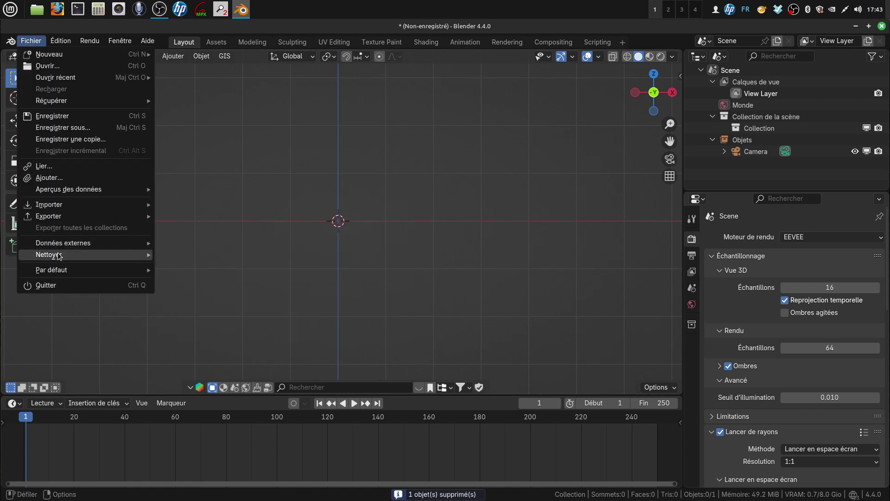
mouse_move(69, 270)
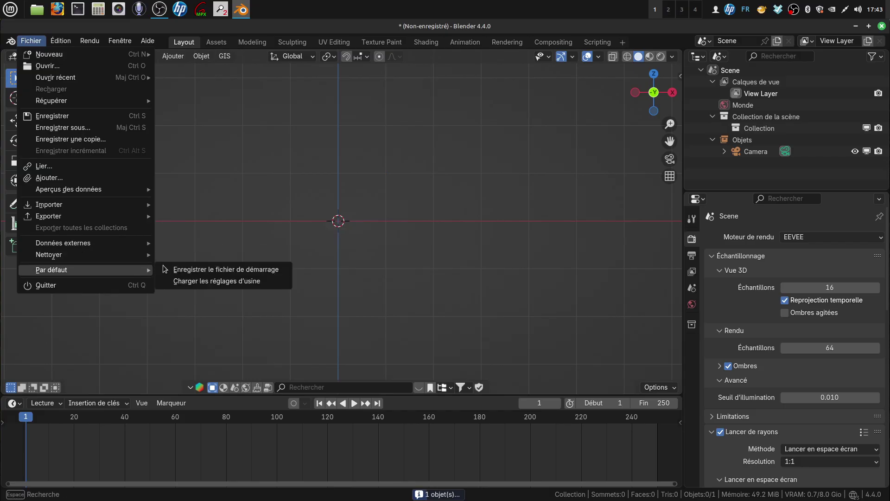
click(204, 271)
click(543, 285)
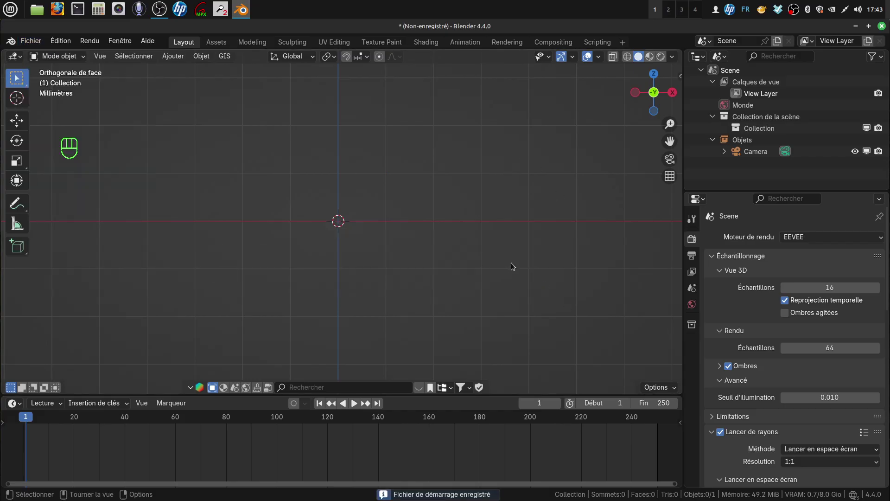
Quit Blender without saving the current file, relaunch it from the desktop and dismiss the splash screen
click(882, 26)
click(387, 288)
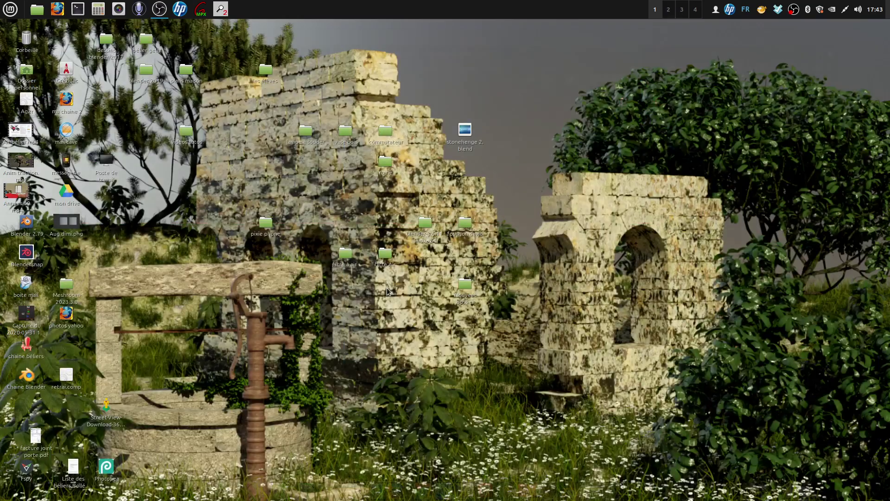
double_click(26, 252)
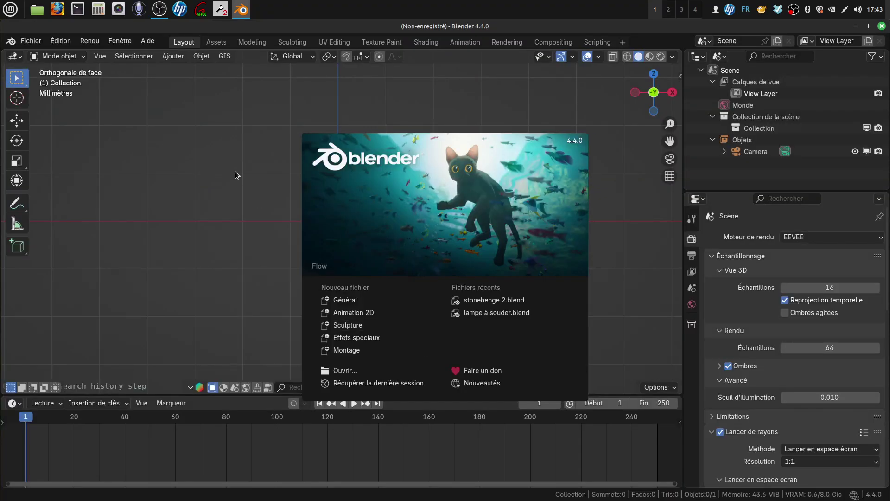
click(232, 199)
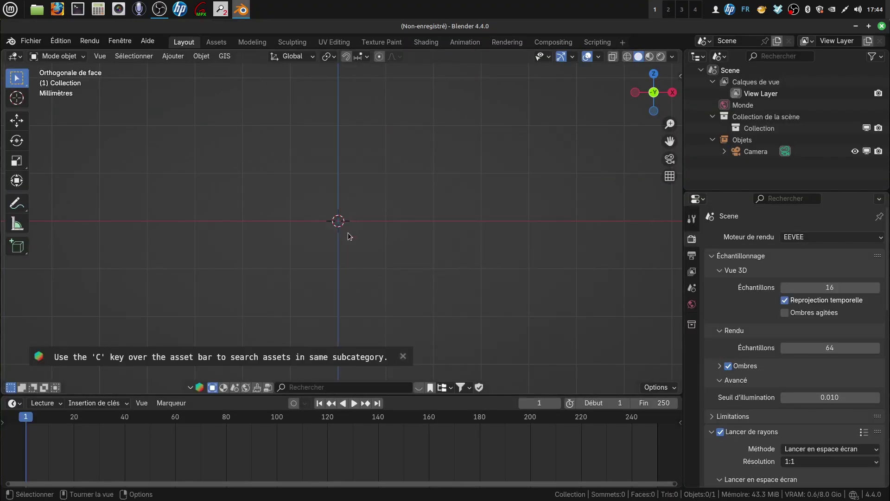
Add a 2000 mm mesh cube at the world origin and frame it in the viewport
click(173, 56)
mouse_move(190, 75)
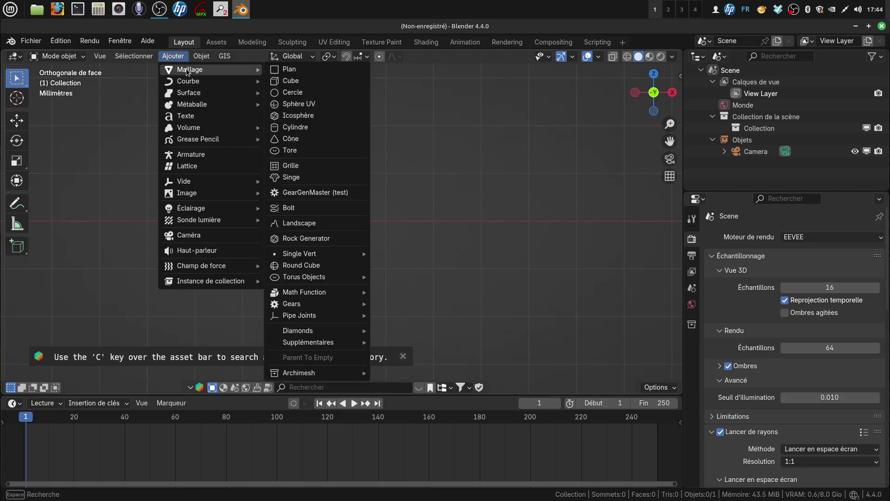
click(301, 82)
scroll(435, 295, up, 12)
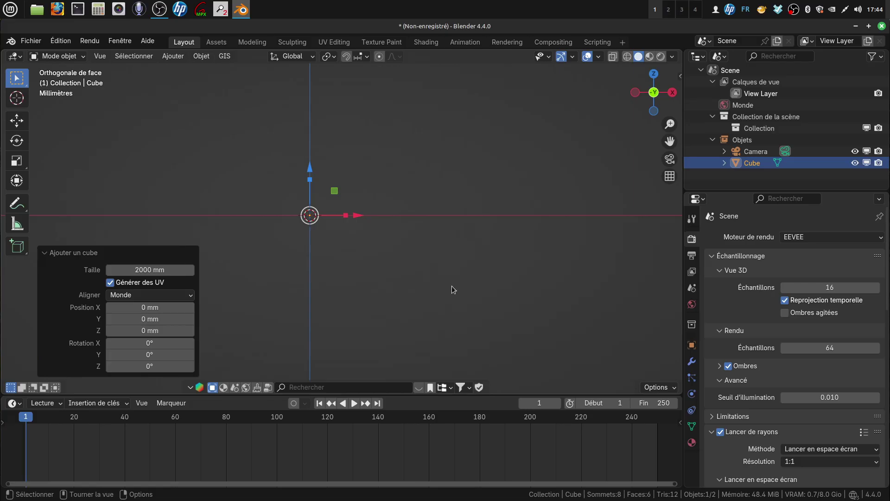
key(KP_Decimal)
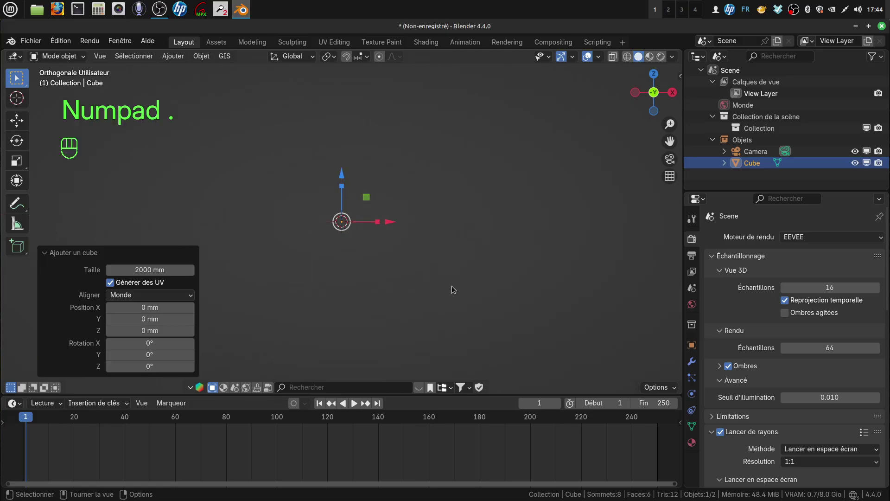
scroll(450, 281, down, 4)
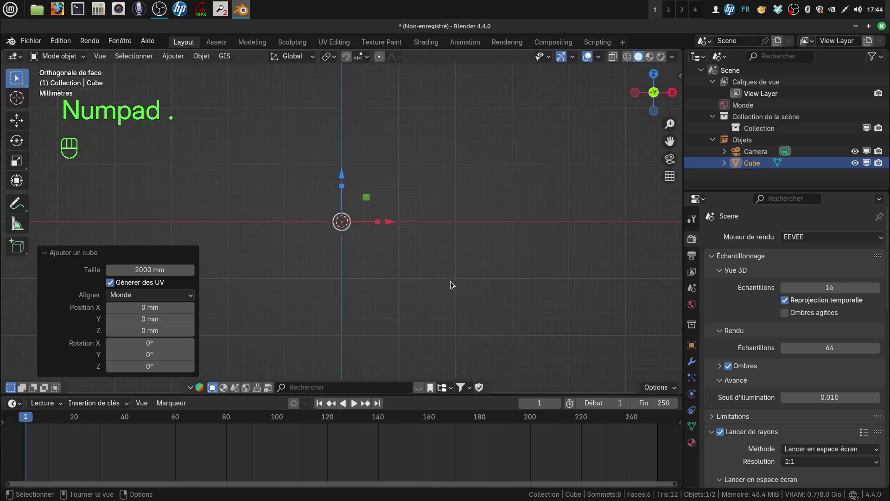
scroll(460, 313, up, 8)
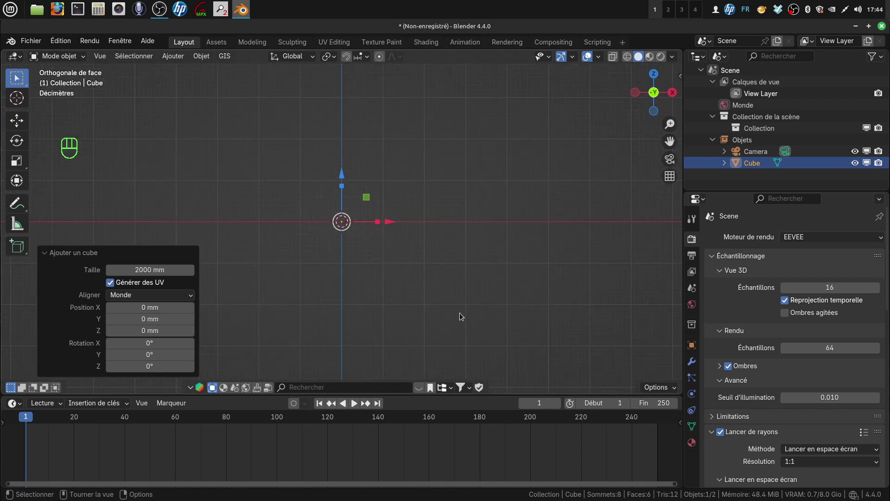
scroll(475, 314, up, 5)
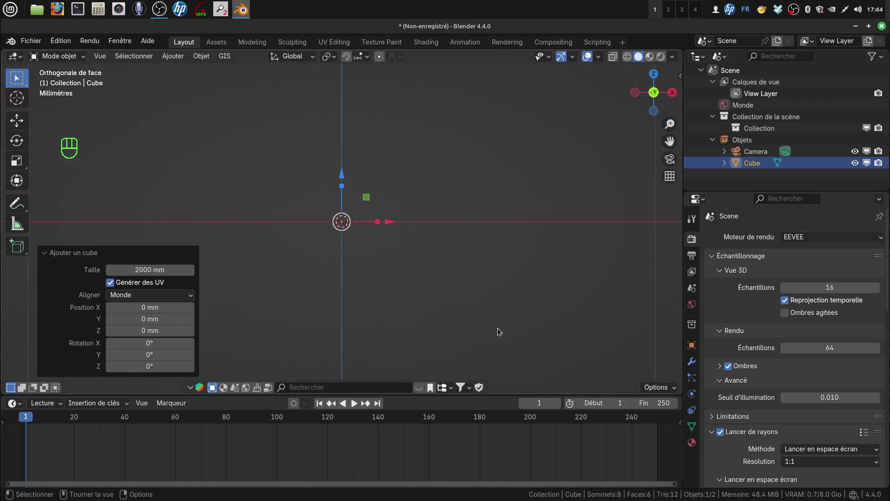
scroll(497, 330, down, 3)
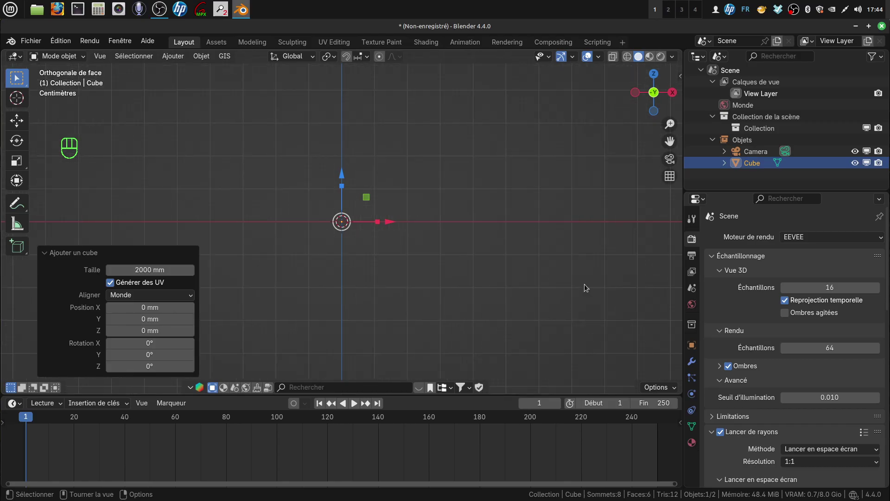
Set the cube's X, Y and Z dimensions to 2 mm and zoom in until it is clearly visible
key(n)
click(676, 92)
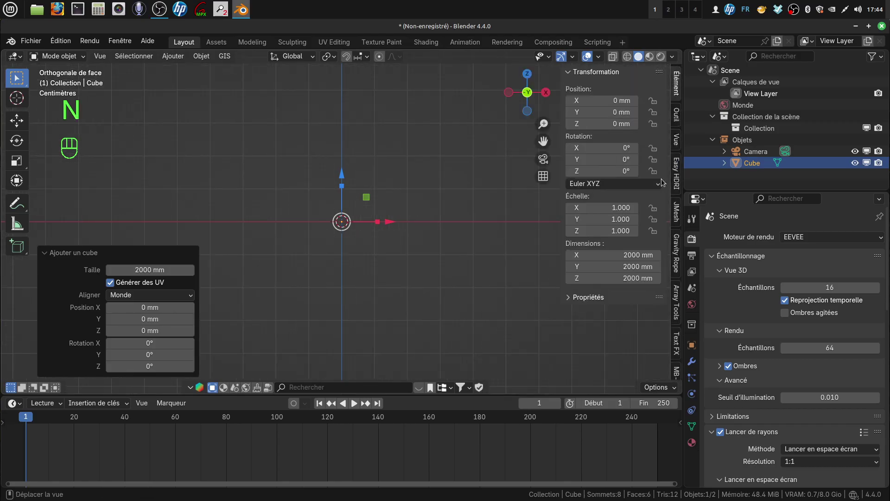
click(617, 256)
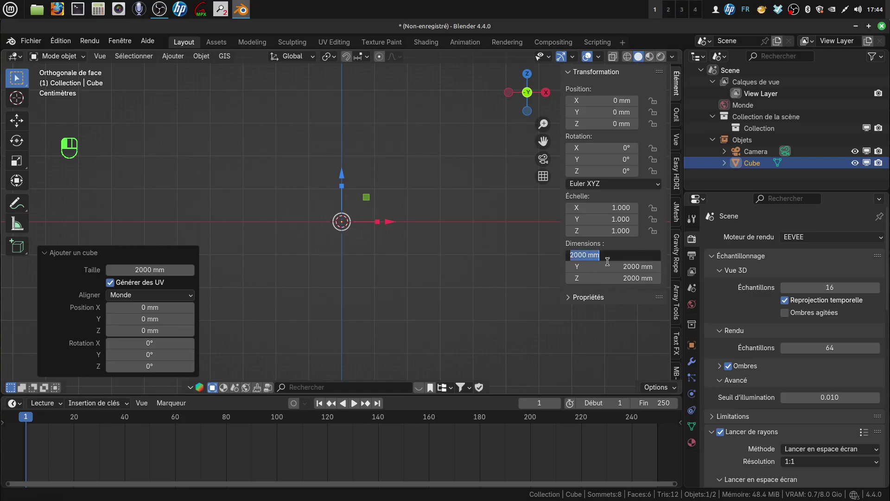
key(BackSpace)
text(2)
key(Return)
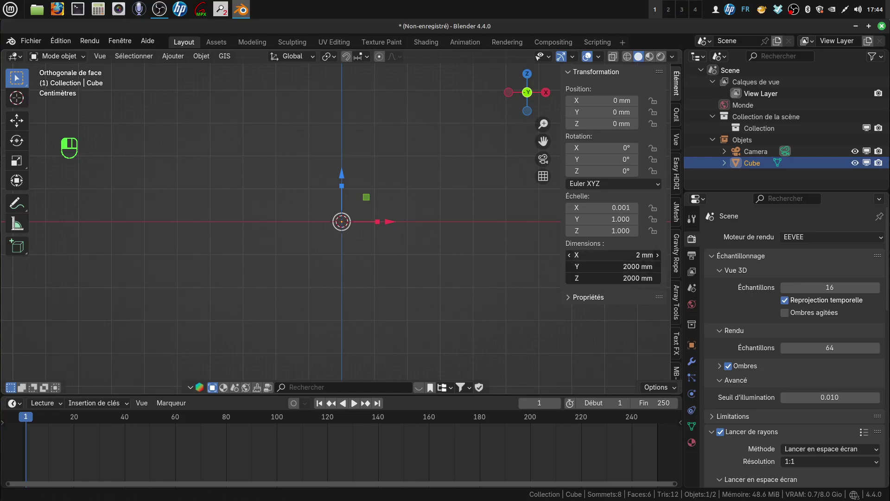
drag(613, 255, 613, 278)
click(489, 291)
scroll(383, 254, up, 10)
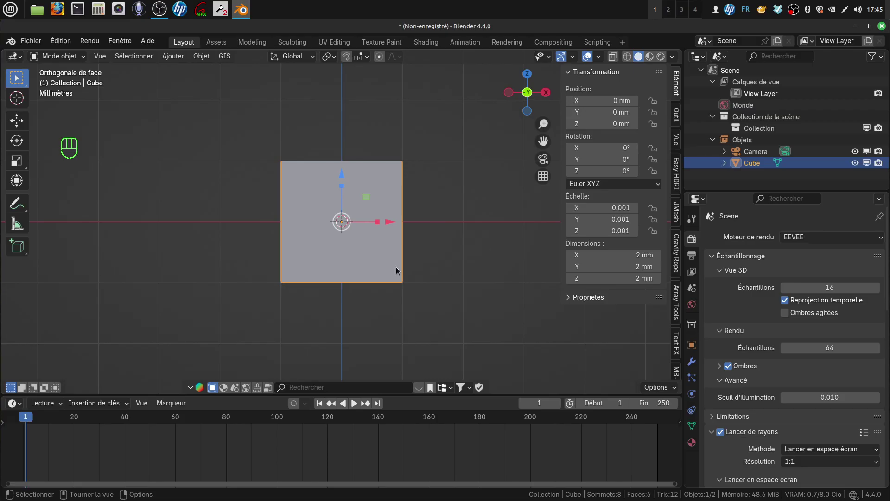
key(n)
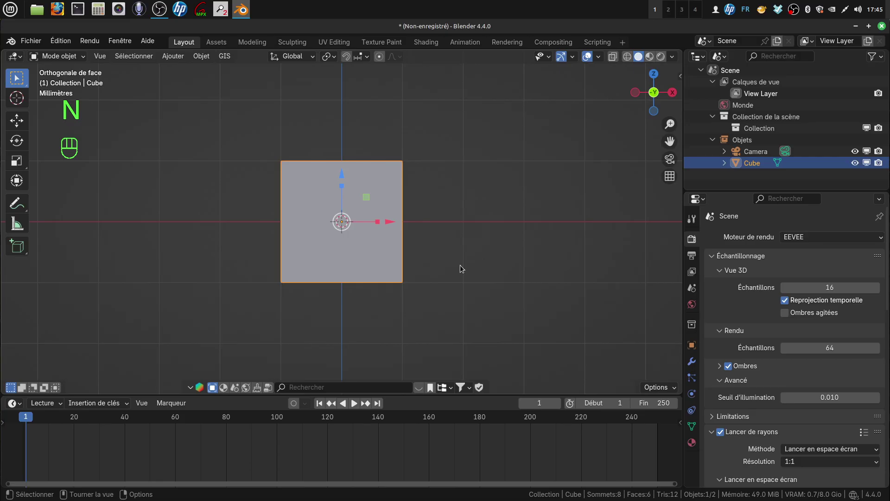
Delete the 2 mm cube and save the empty, zoomed-in scene as the startup file, overwriting the existing one
key(x)
click(441, 265)
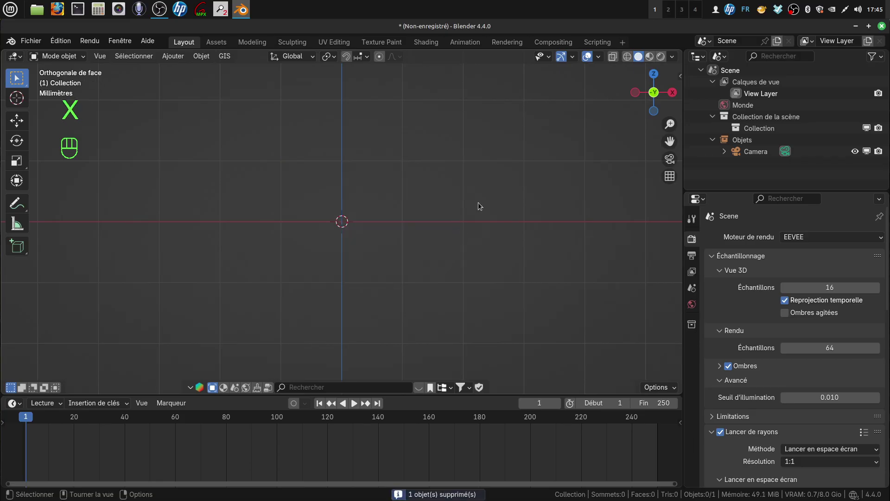
click(24, 40)
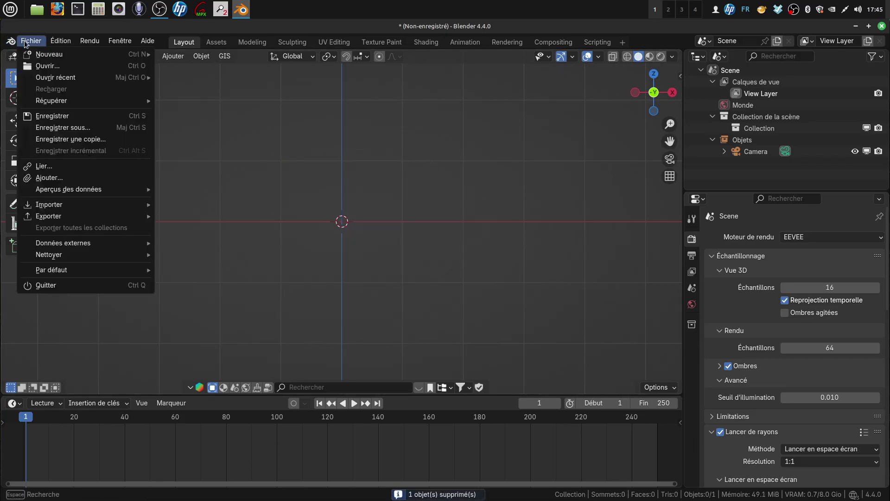
mouse_move(85, 269)
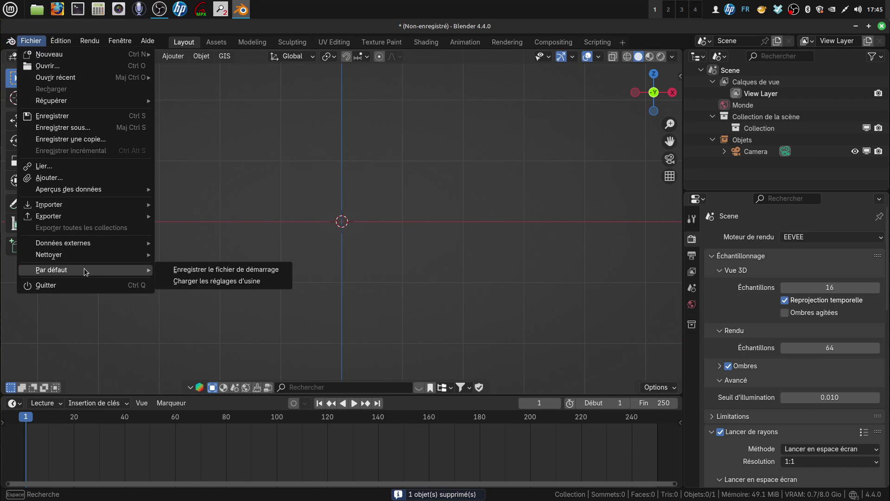
click(211, 270)
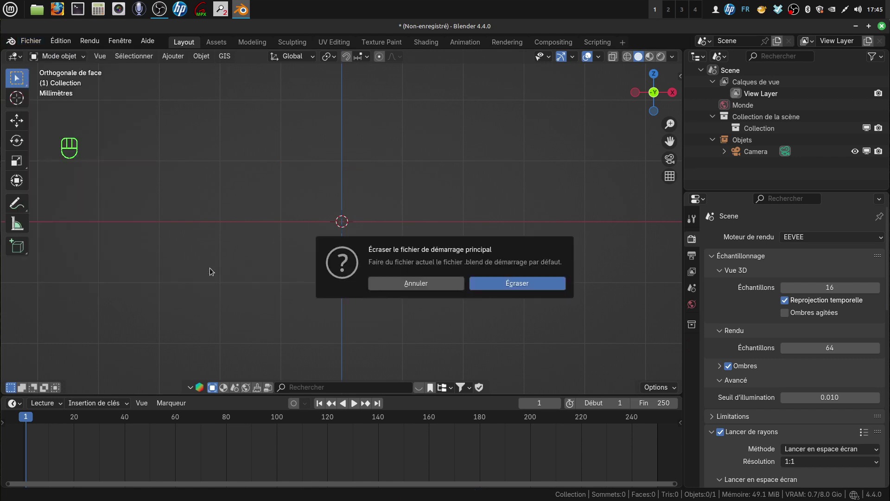
click(525, 286)
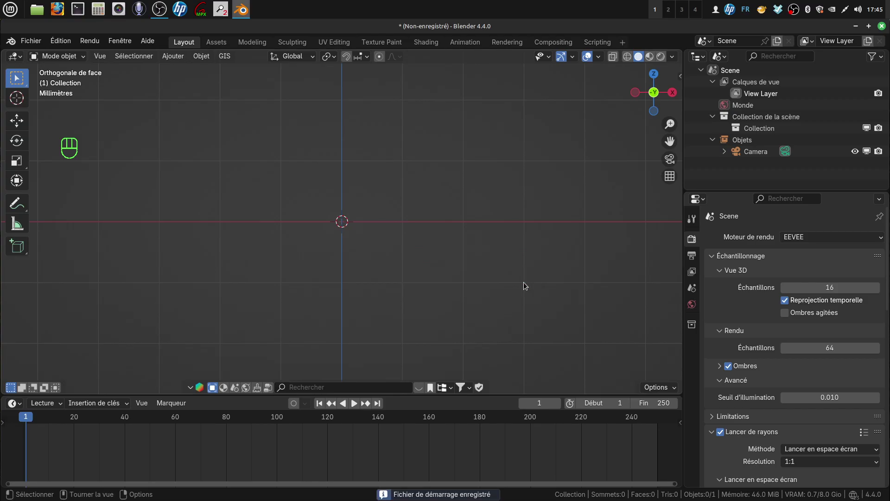
Quit Blender without saving the current file, relaunch it from the desktop and dismiss the splash screen
click(882, 26)
click(393, 286)
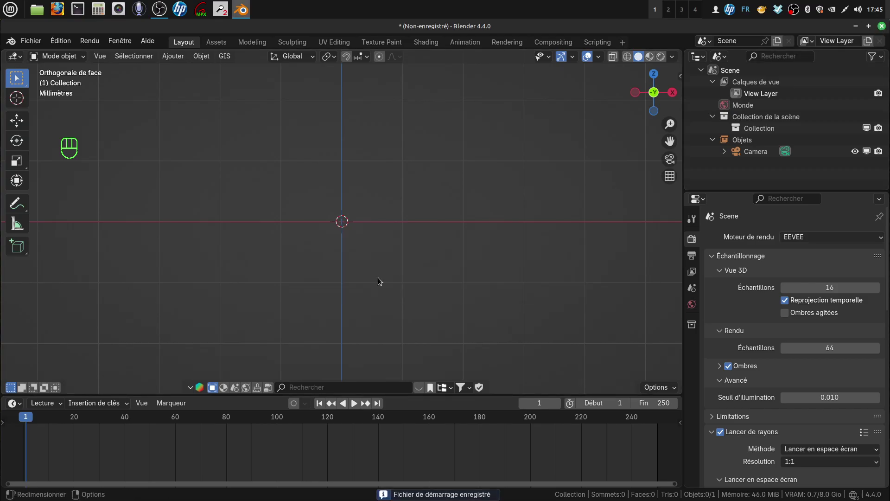
double_click(26, 254)
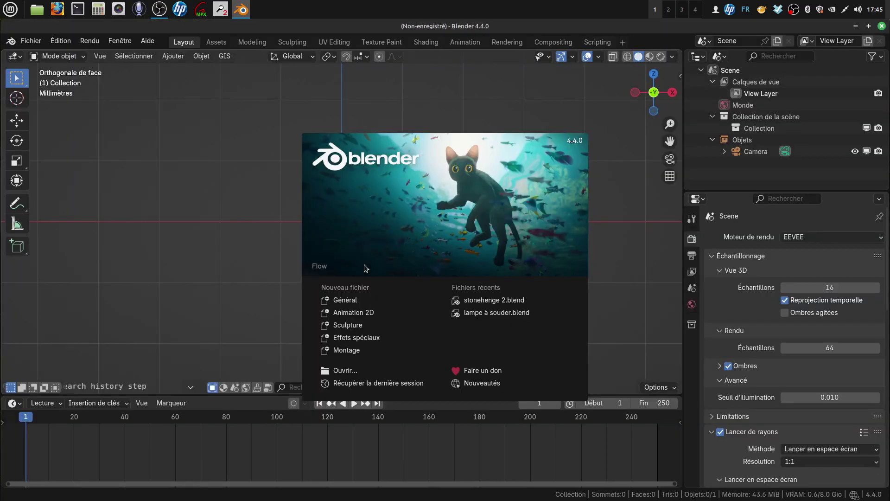
click(218, 208)
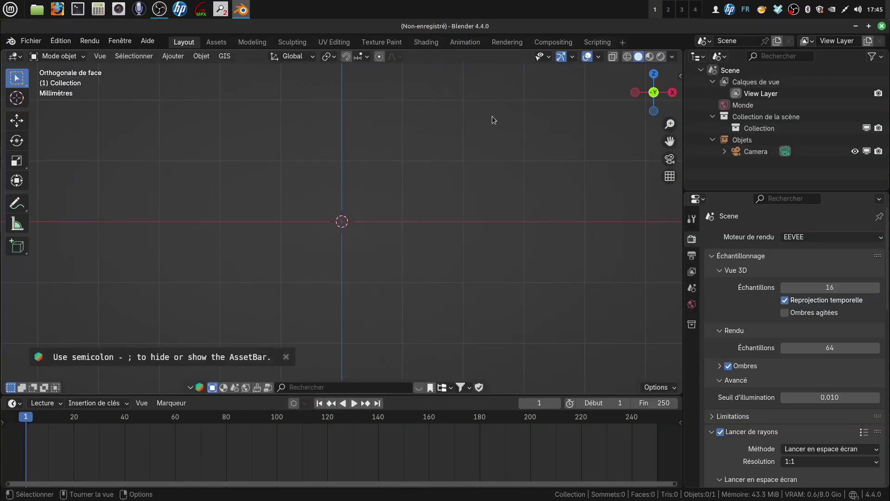
Add a mesh cube at the world origin and set its size to 2 mm
click(155, 57)
mouse_move(173, 56)
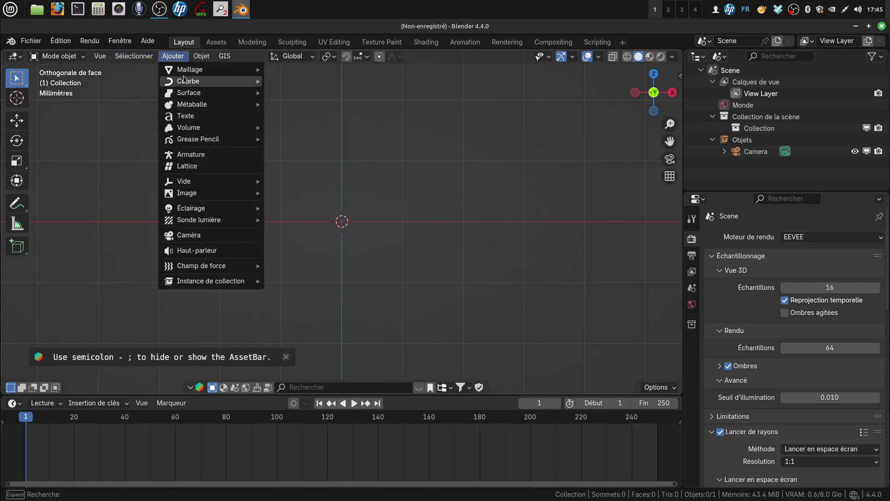
mouse_move(193, 71)
click(295, 82)
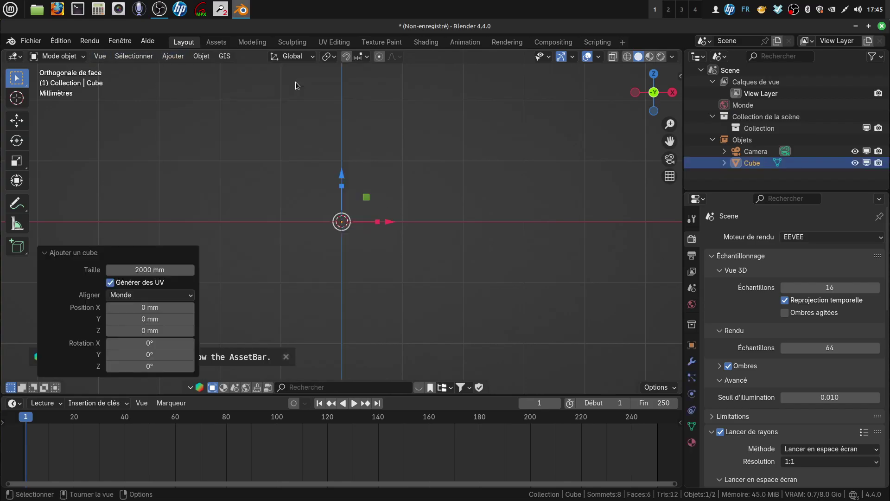
click(141, 270)
click(127, 269)
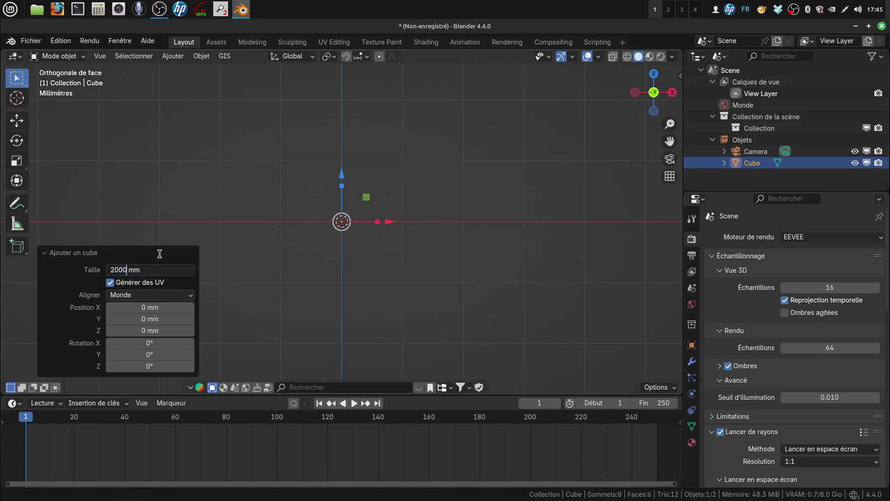
key(BackSpace)
key(BackSpace)
key(BackSpace)
key(Return)
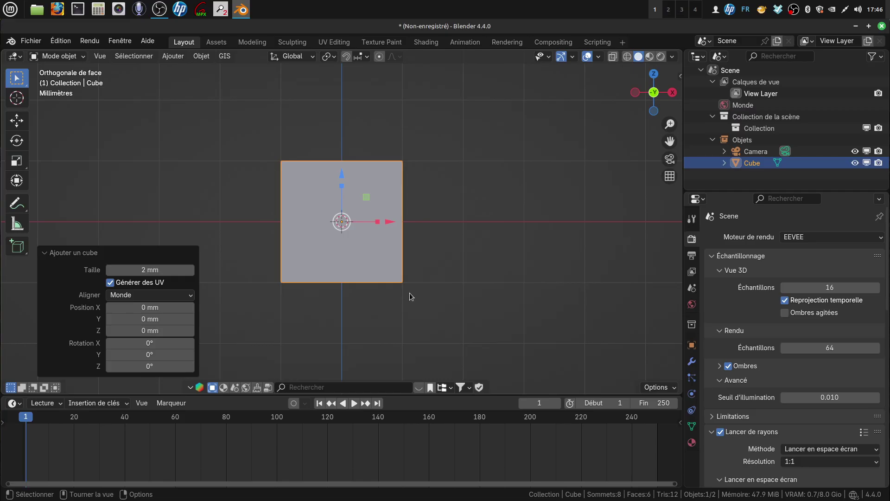
Merge all the cube's vertices by distance in Edit Mode with a 0.0001 mm merge distance, and return to Object Mode
scroll(410, 293, up, 3)
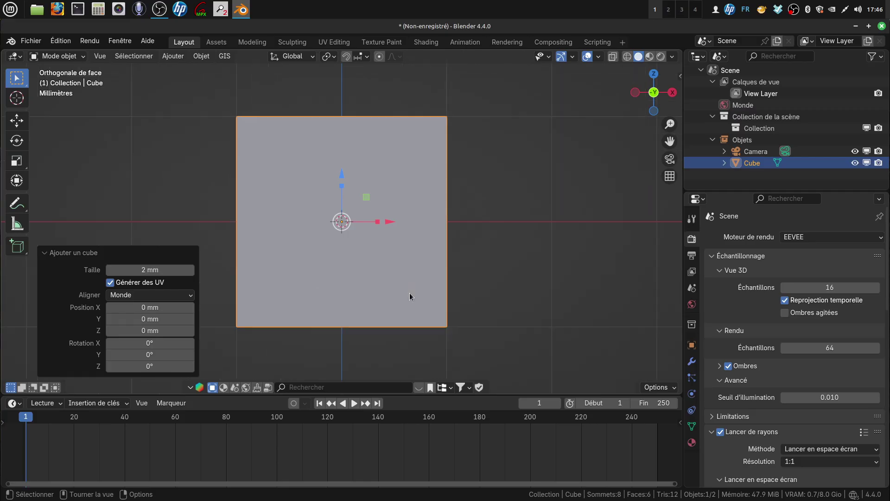
middle_drag(430, 251, 404, 274)
key(Tab)
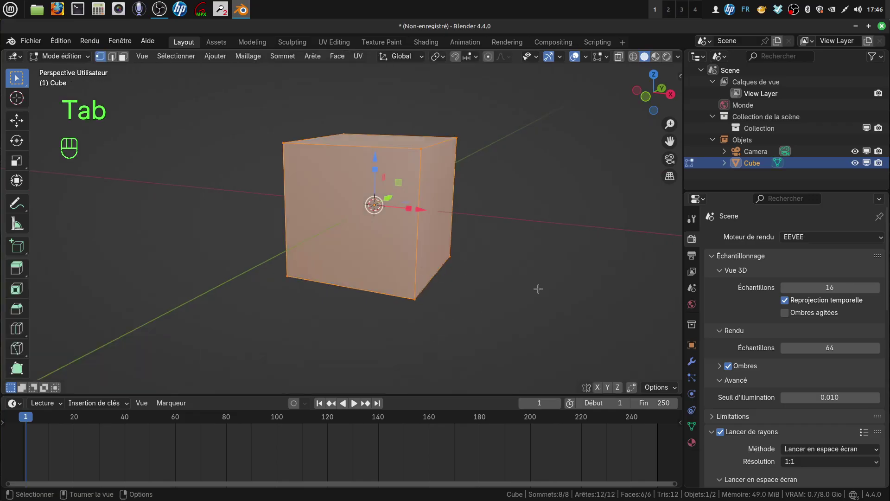
key(m)
click(522, 330)
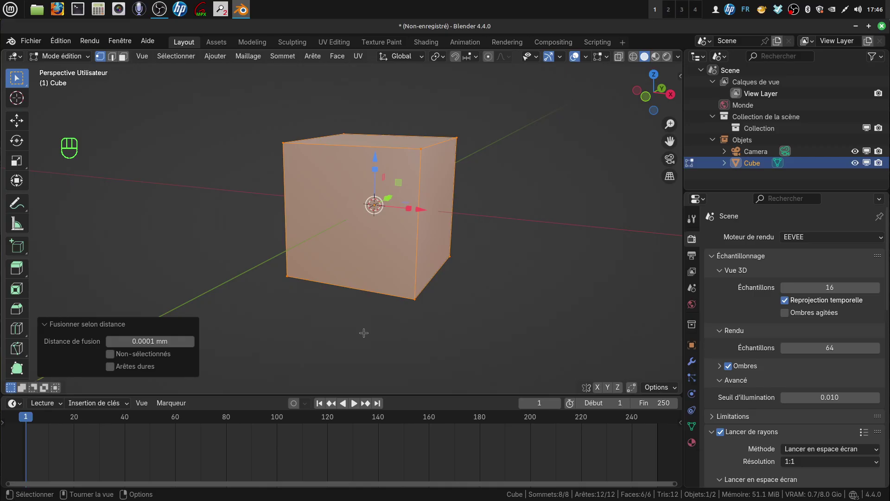
scroll(363, 333, up, 5)
scroll(364, 333, down, 5)
middle_drag(364, 333, 295, 356)
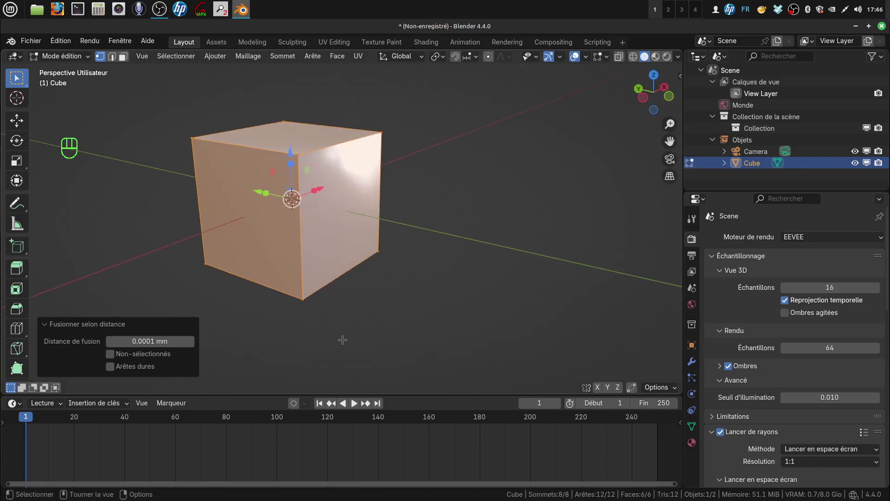
scroll(343, 340, up, 2)
key(Tab)
mouse_move(332, 285)
middle_down()
mouse_move(289, 268)
mouse_move(348, 288)
middle_up()
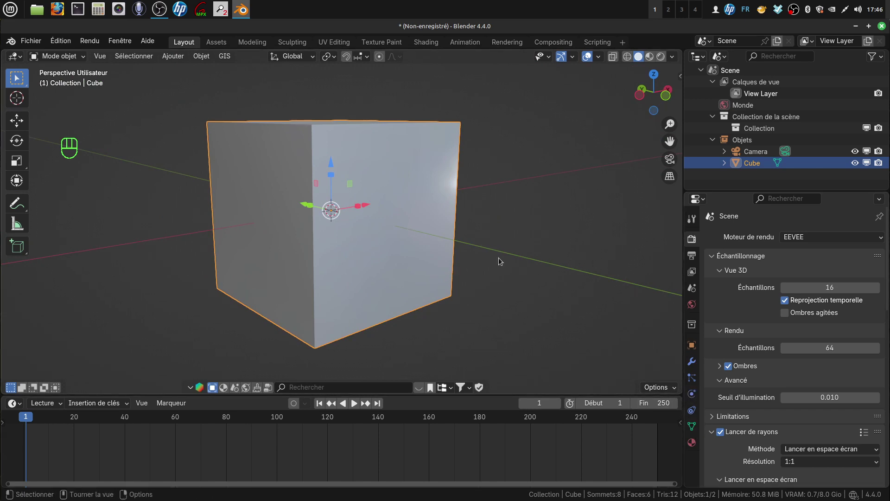
middle_drag(432, 236, 444, 213)
scroll(439, 249, down, 2)
scroll(434, 268, up, 2)
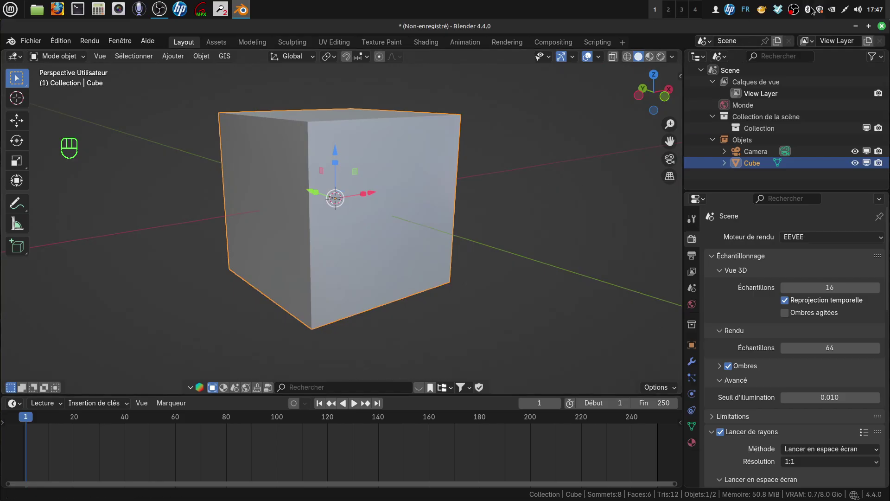
right_click(795, 13)
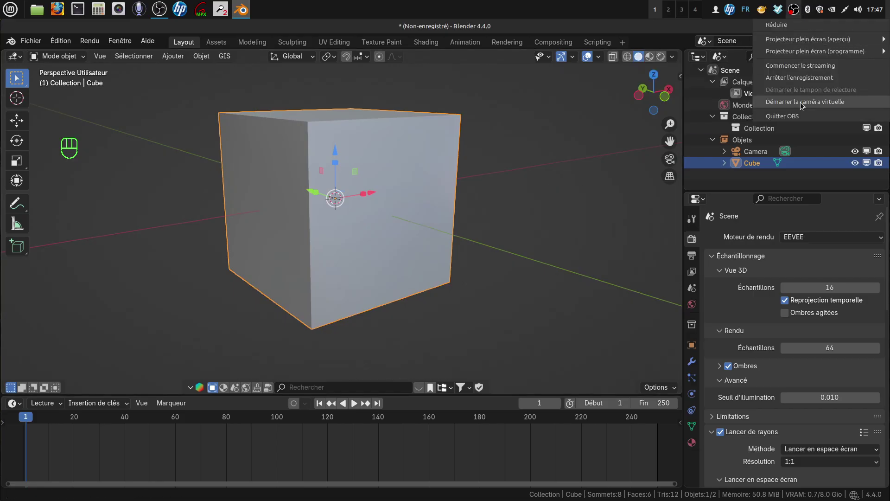